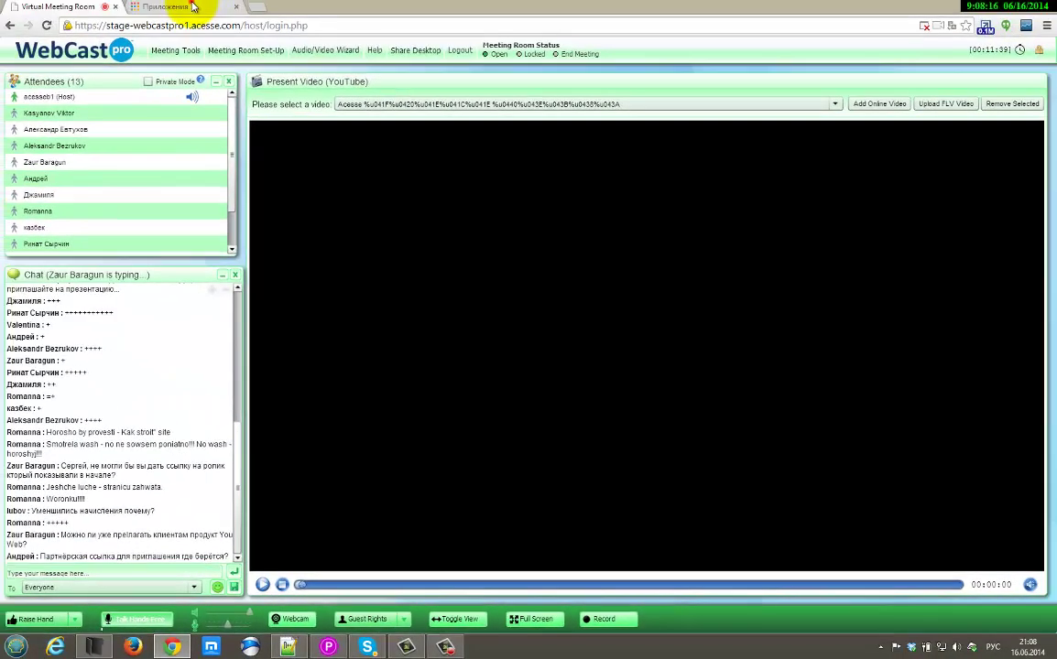
Step: Switch to the second browser tab, which shows the Chrome apps page
{"action": "left_click", "coordinate": [193, 7]}
Step: Load the acesse site from the browser address bar
{"action": "left_click", "coordinate": [170, 25]}
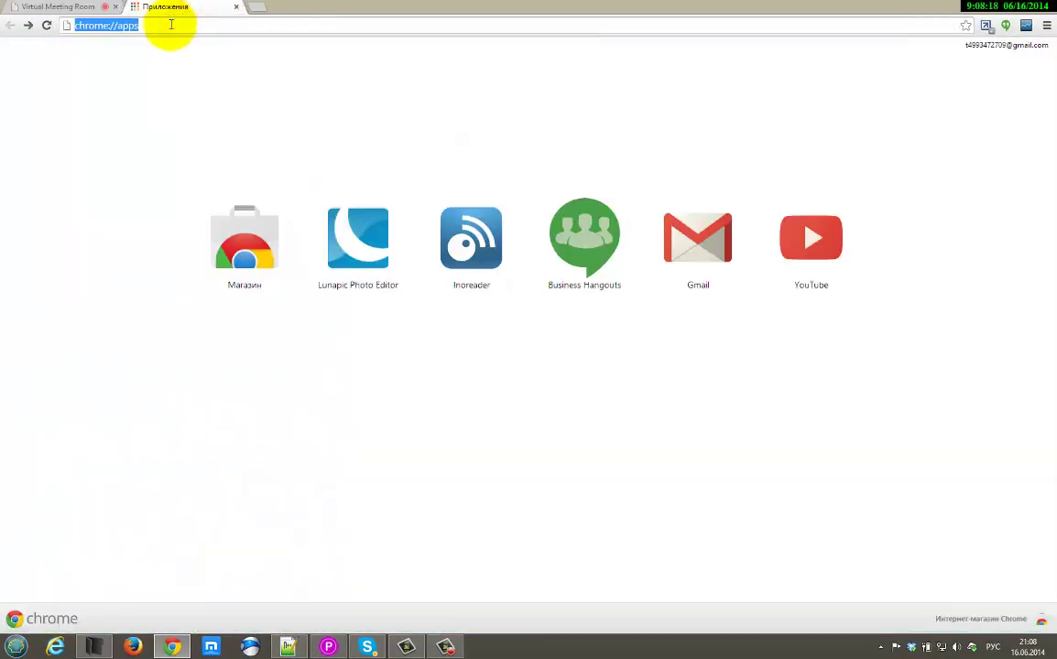
{"action": "key", "text": "alt+shift"}
{"action": "type", "text": "acesse"}
{"action": "key", "text": "Return"}
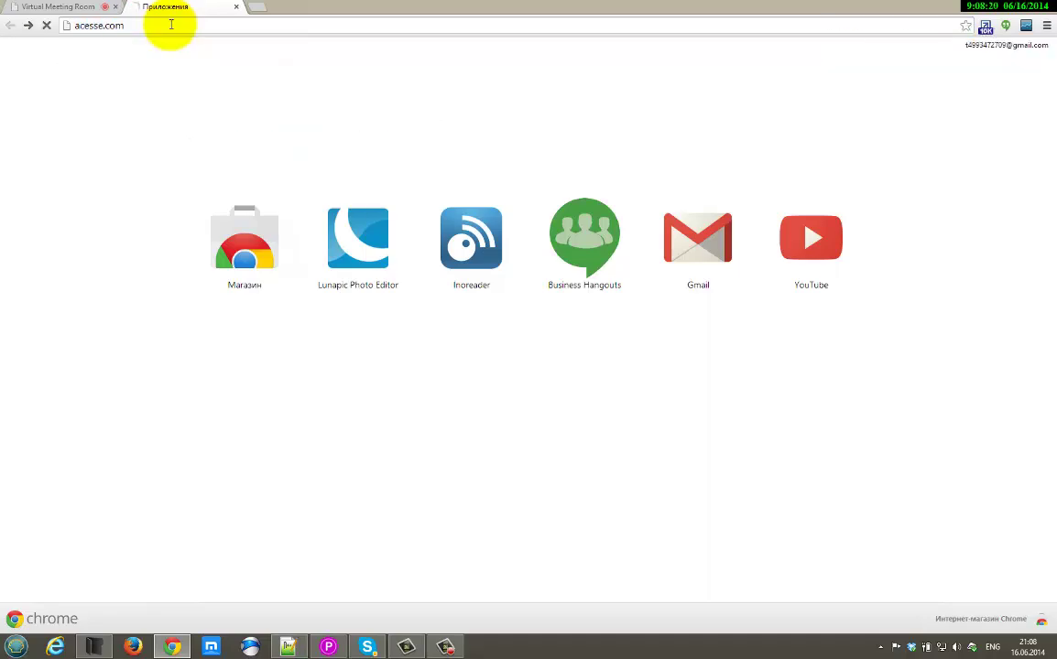
Step: Open the Acesse Marketing site and log in with the saved Member ID
{"action": "left_click", "coordinate": [30, 9]}
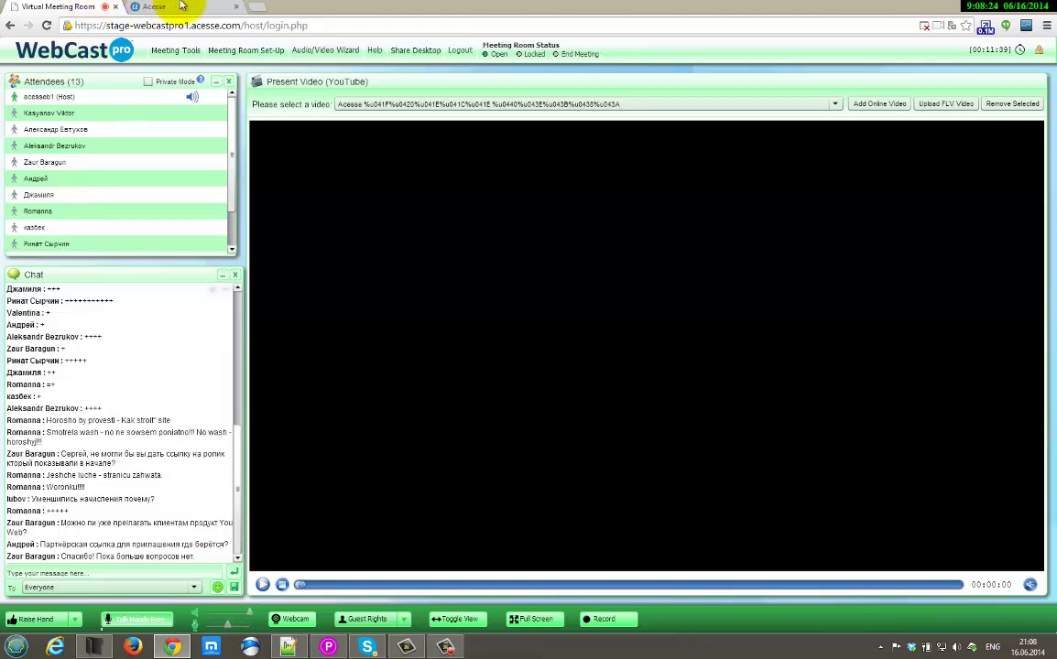
{"action": "left_click", "coordinate": [203, 9]}
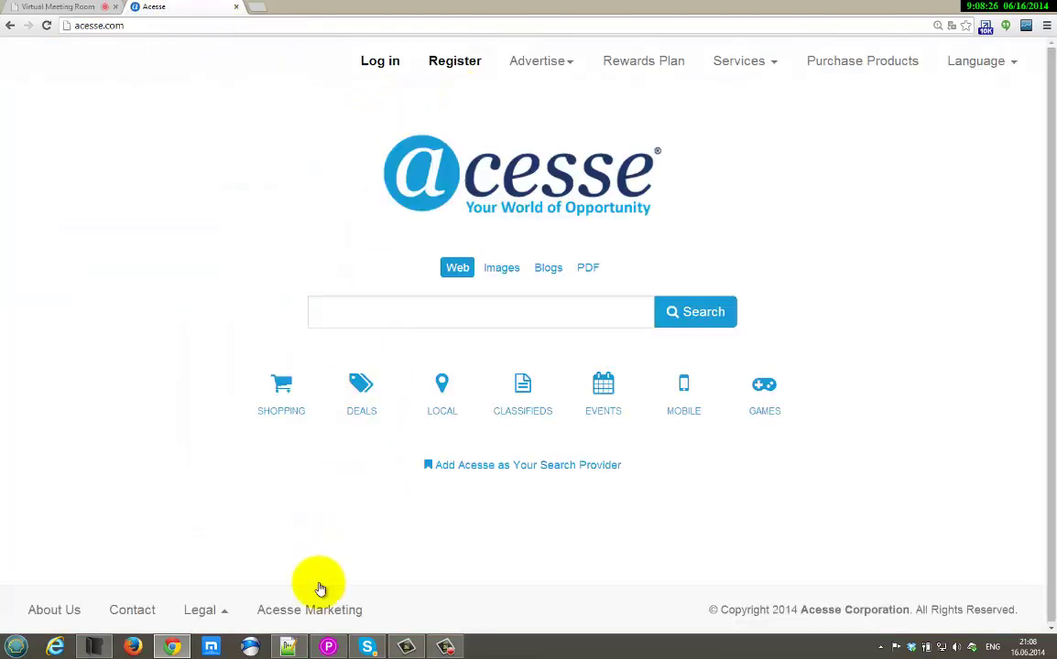
{"action": "left_click", "coordinate": [316, 610]}
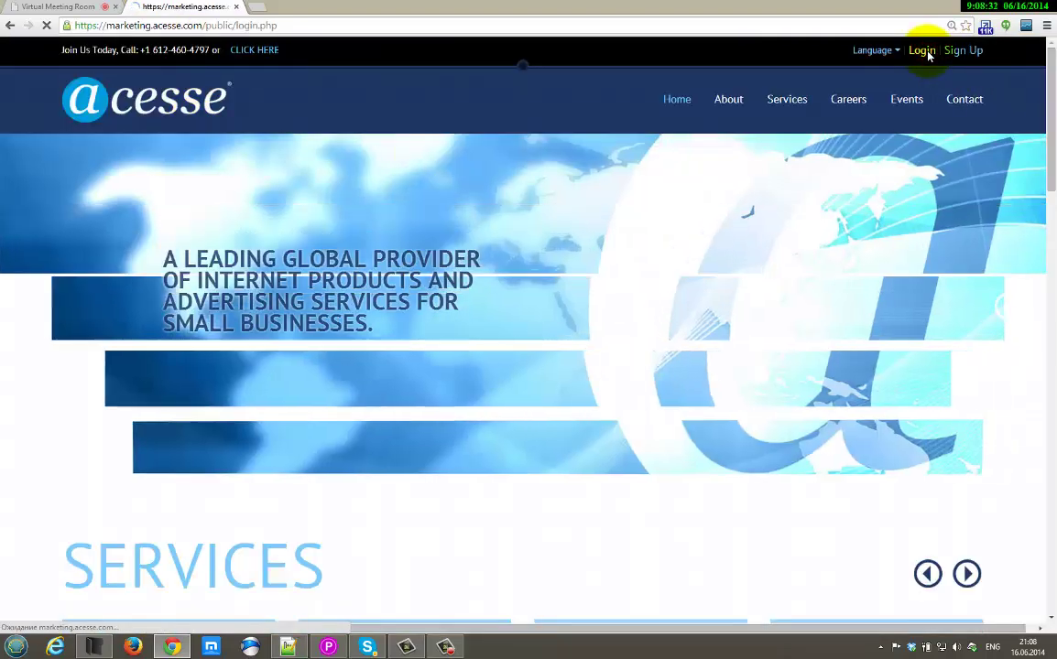
{"action": "left_click", "coordinate": [922, 51]}
{"action": "left_click", "coordinate": [519, 196]}
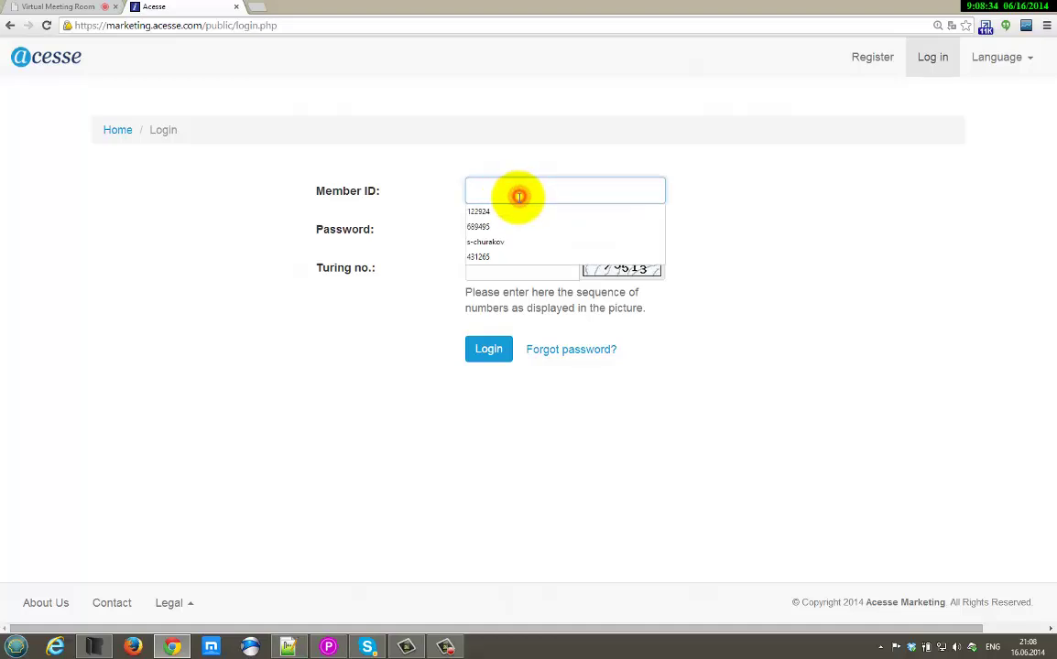
{"action": "left_click", "coordinate": [515, 209]}
{"action": "left_click", "coordinate": [483, 225]}
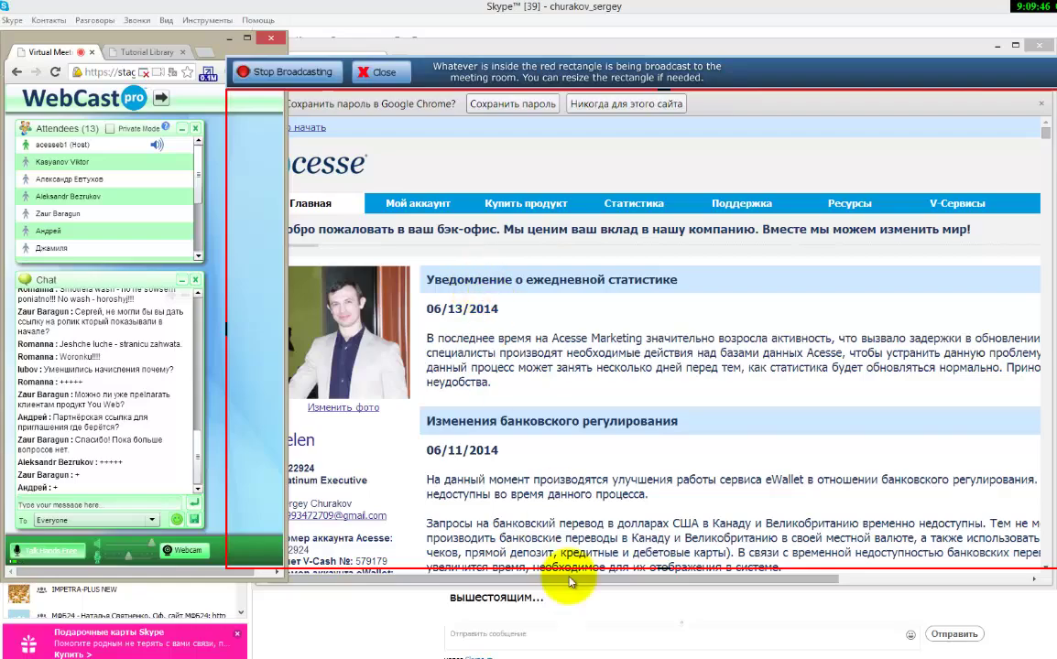
Step: Open Детали Аккаунта from Мой аккаунт, pass the secret-key check, and refit the browser window
{"action": "left_click", "coordinate": [646, 55]}
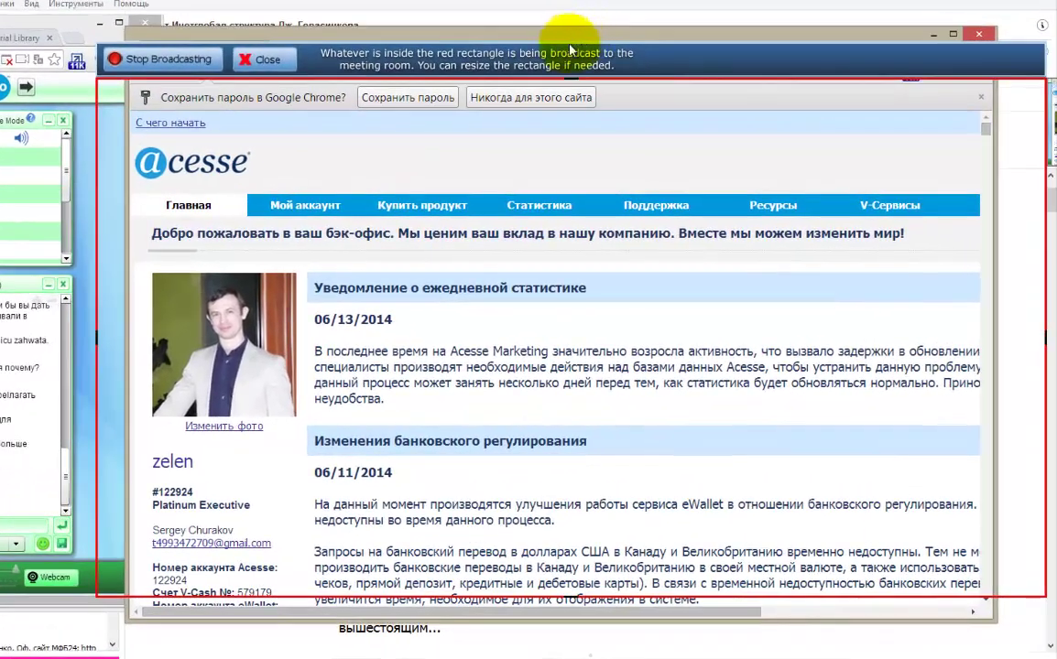
{"action": "mouse_move", "coordinate": [303, 209]}
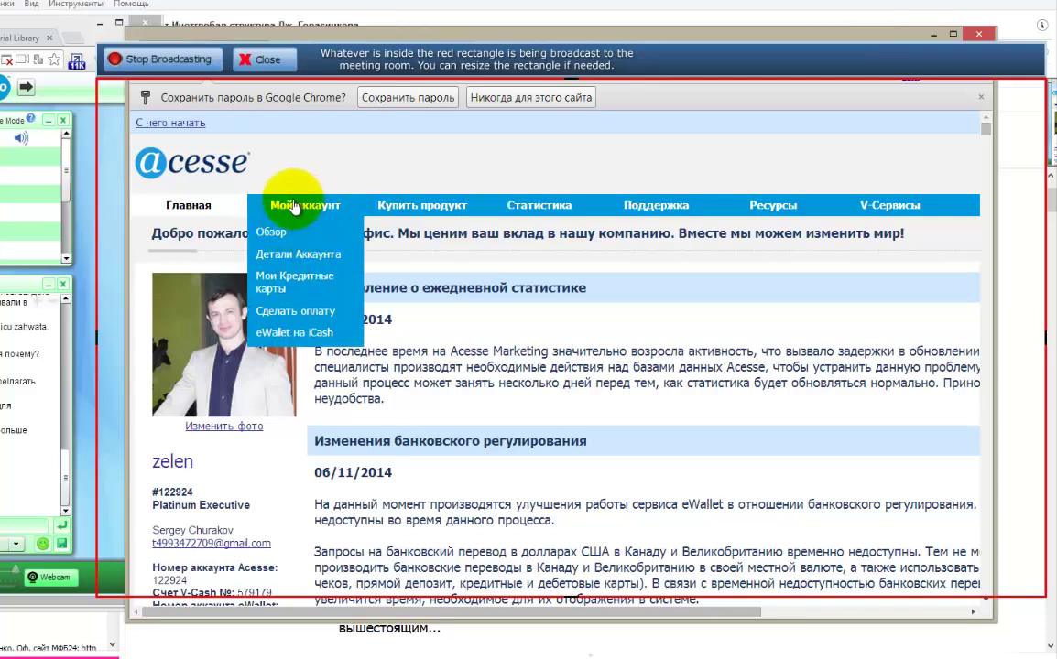
{"action": "left_click", "coordinate": [308, 259]}
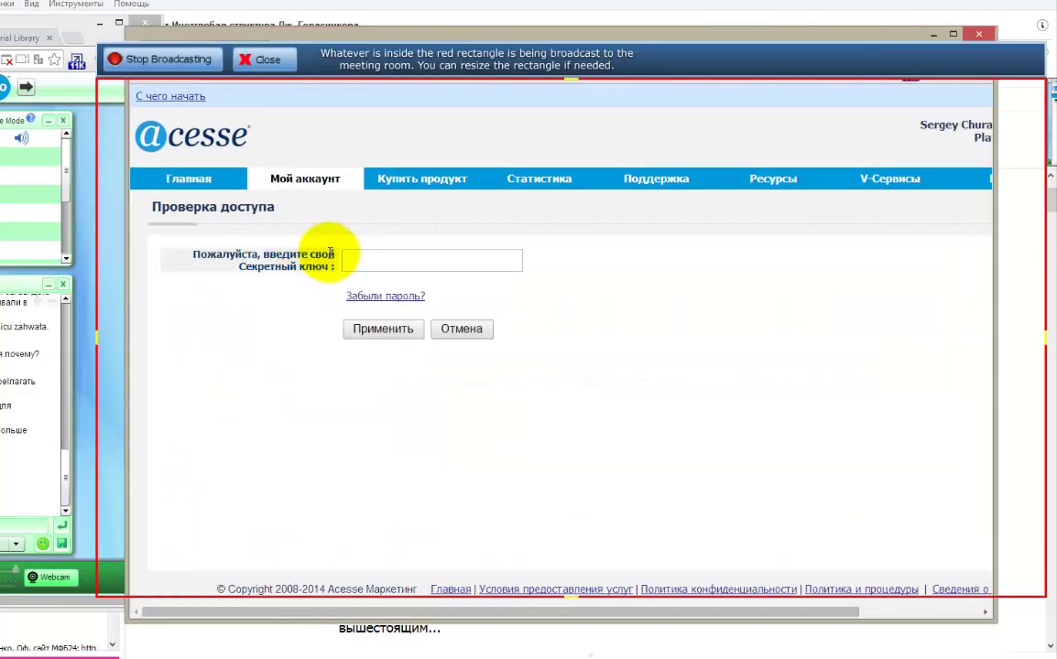
{"action": "left_click", "coordinate": [349, 260]}
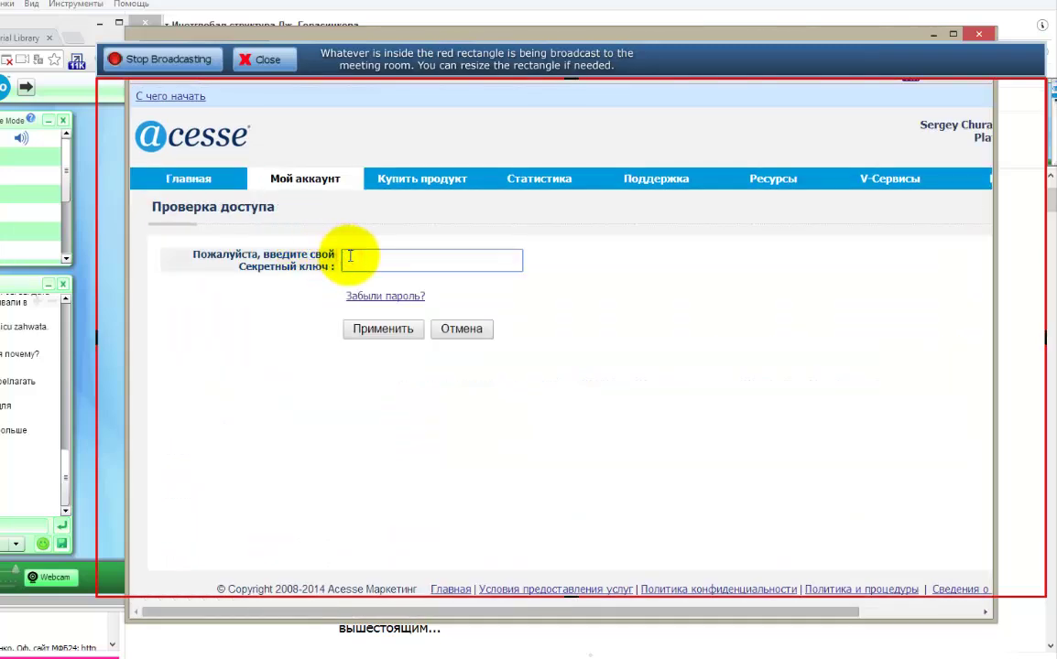
{"action": "type", "text": "a"}
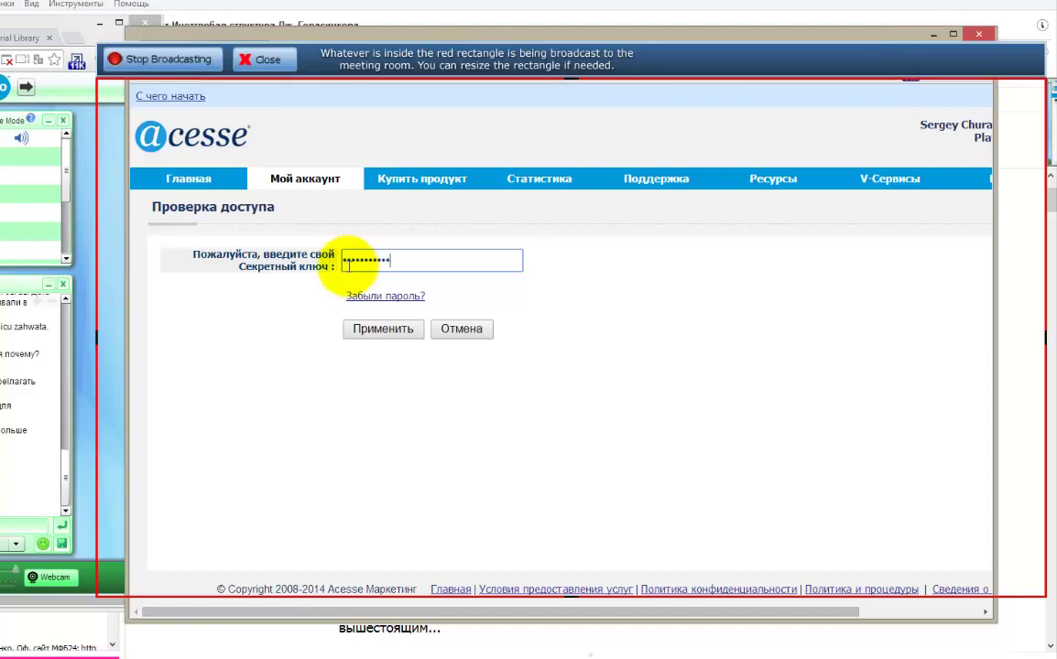
{"action": "left_click", "coordinate": [371, 331]}
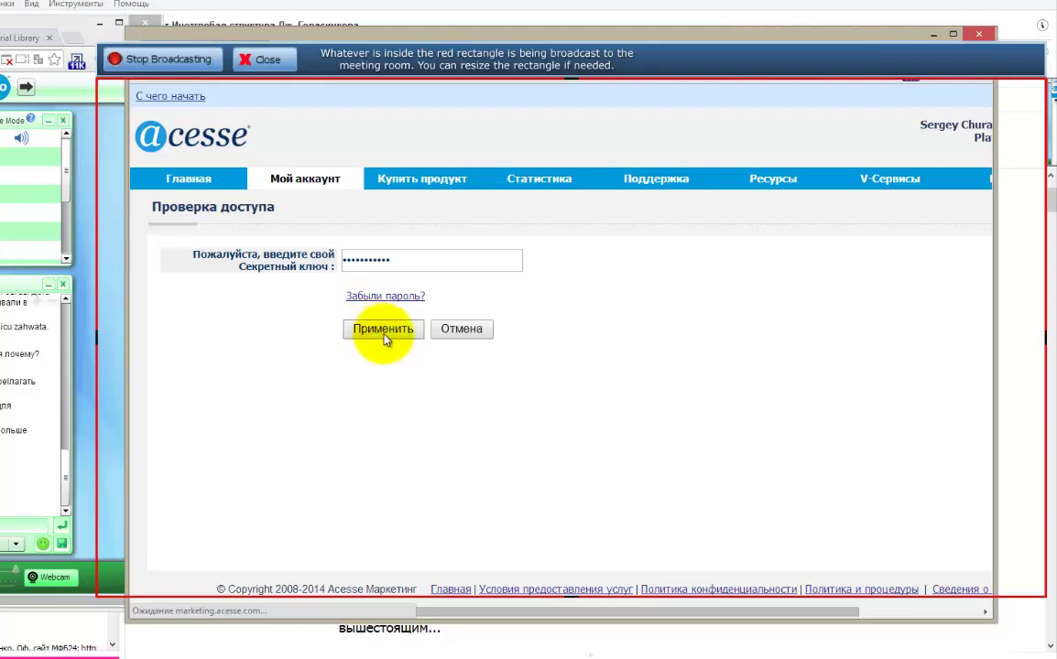
{"action": "double_click", "coordinate": [499, 23]}
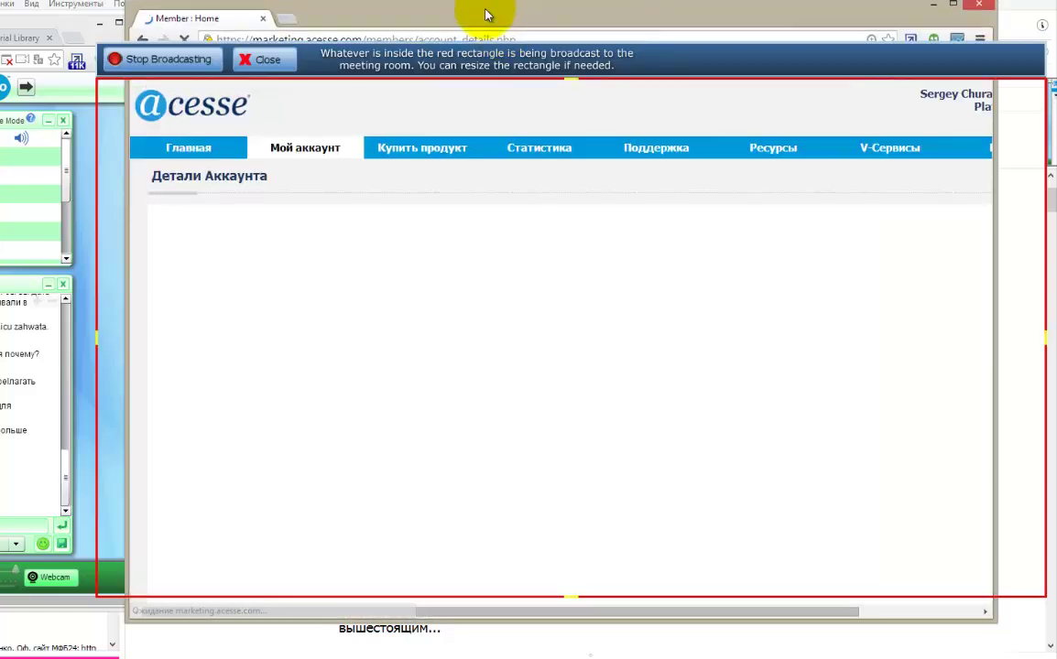
{"action": "left_click_drag", "start_coordinate": [486, 14], "coordinate": [487, 37]}
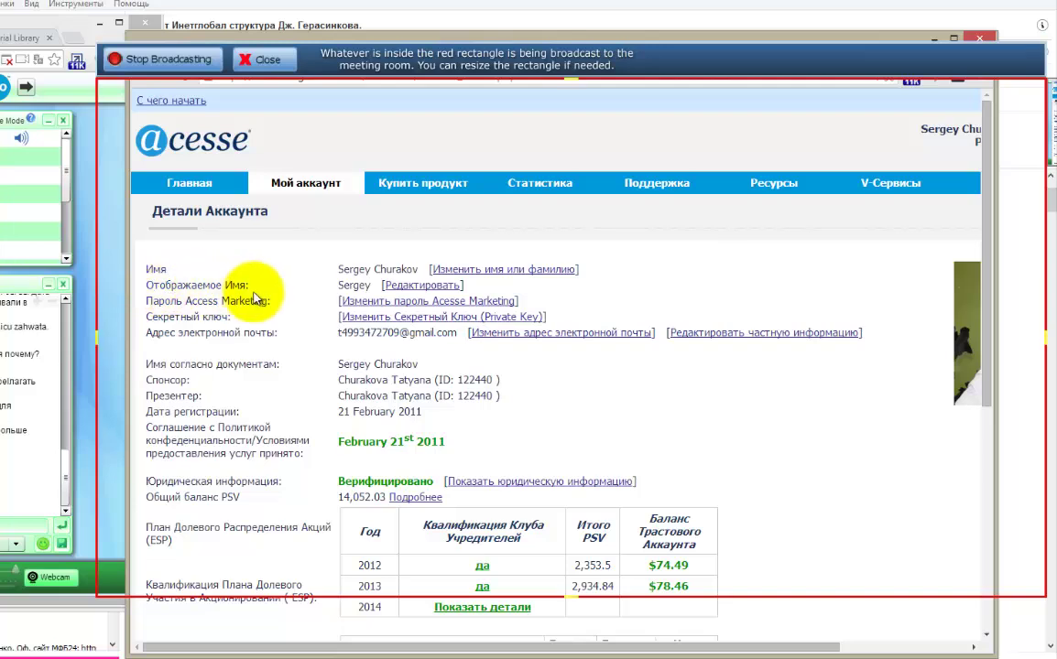
Step: Open the Редактировать form, highlight the Username label, and switch to V-Сервисы
{"action": "left_click", "coordinate": [419, 287]}
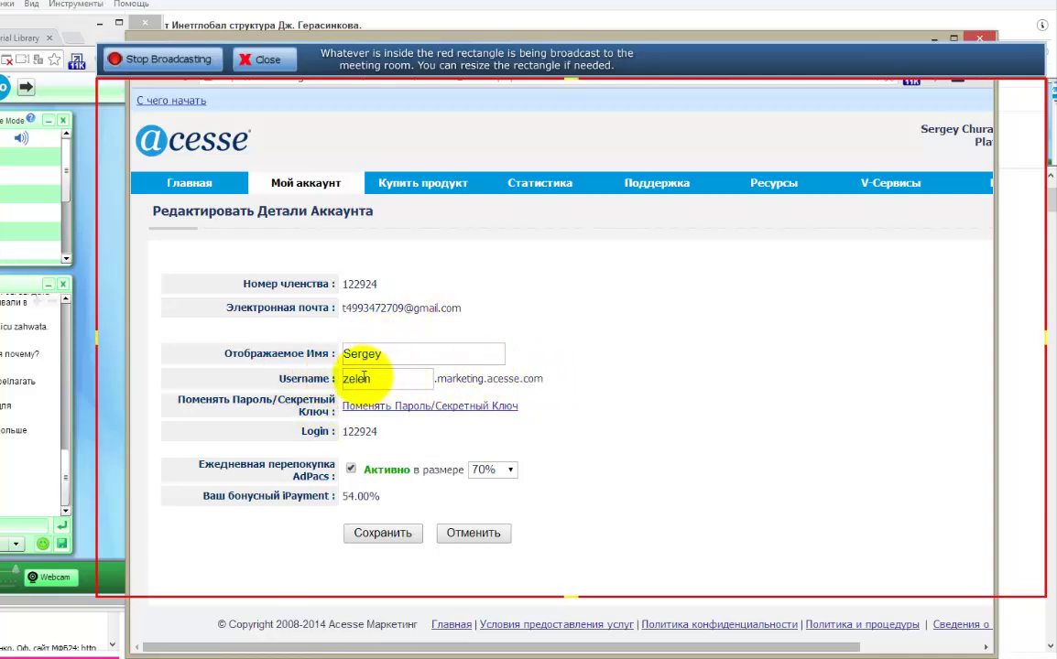
{"action": "left_click_drag", "start_coordinate": [281, 378], "coordinate": [339, 378]}
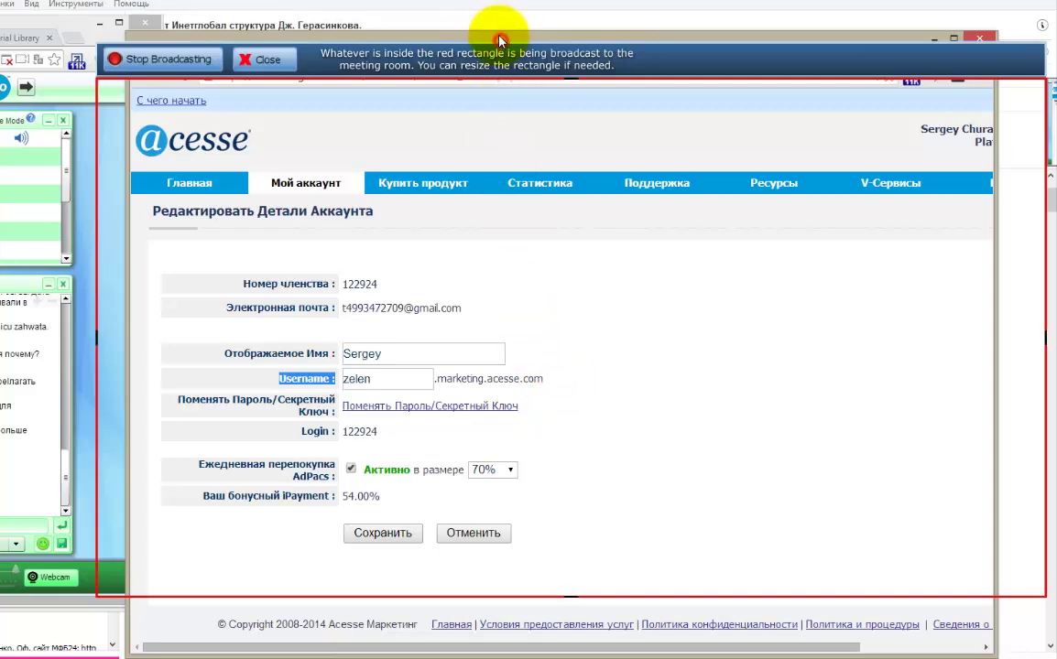
{"action": "left_click_drag", "start_coordinate": [501, 40], "coordinate": [496, 16]}
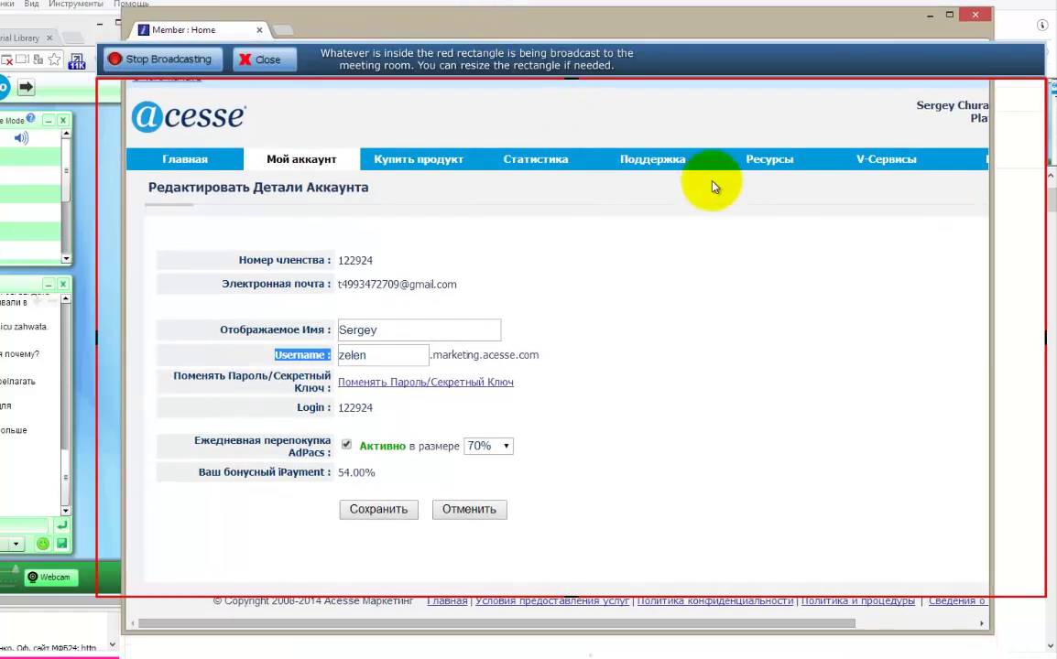
{"action": "left_click_drag", "start_coordinate": [618, 624], "coordinate": [778, 628]}
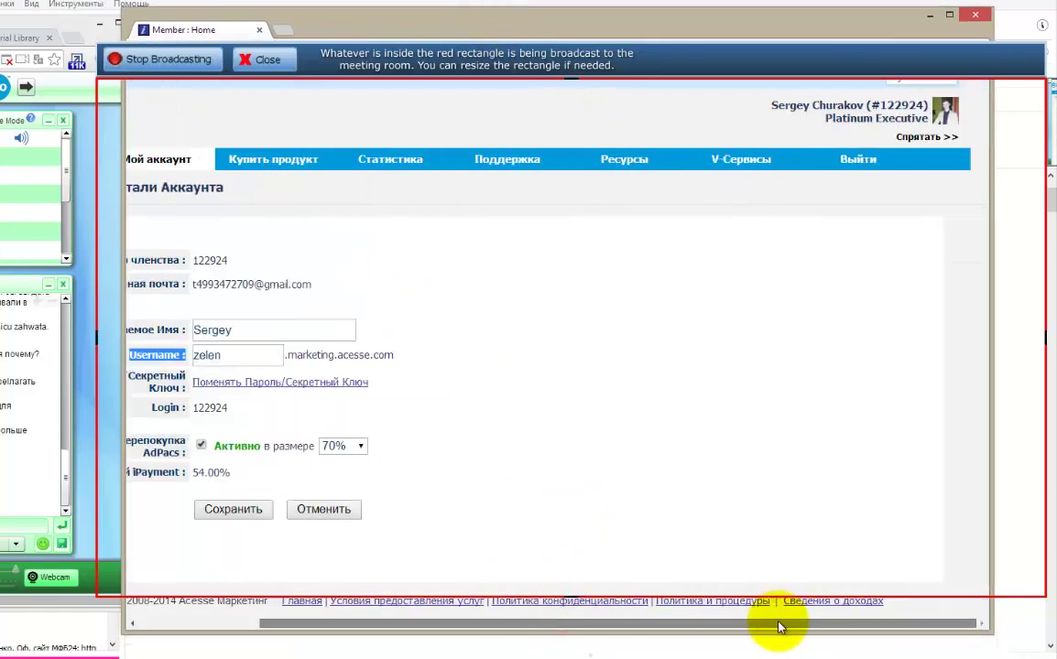
{"action": "left_click", "coordinate": [726, 163]}
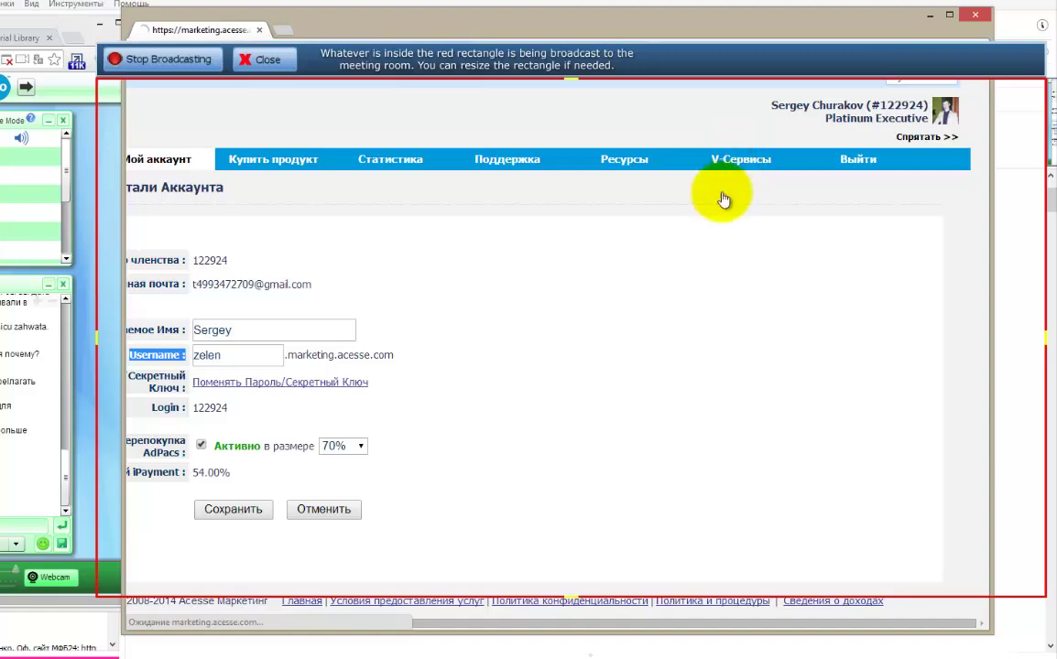
Step: Open Настройки аккаунта from the account menu and fit the window inside the broadcast area
{"action": "left_click", "coordinate": [203, 280]}
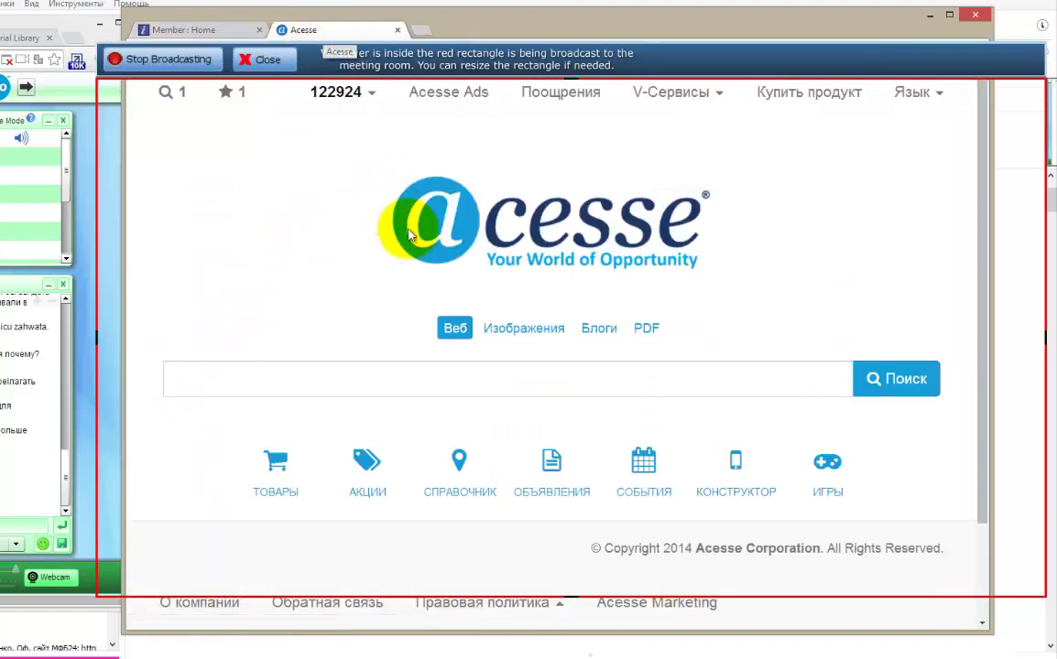
{"action": "left_click", "coordinate": [335, 99]}
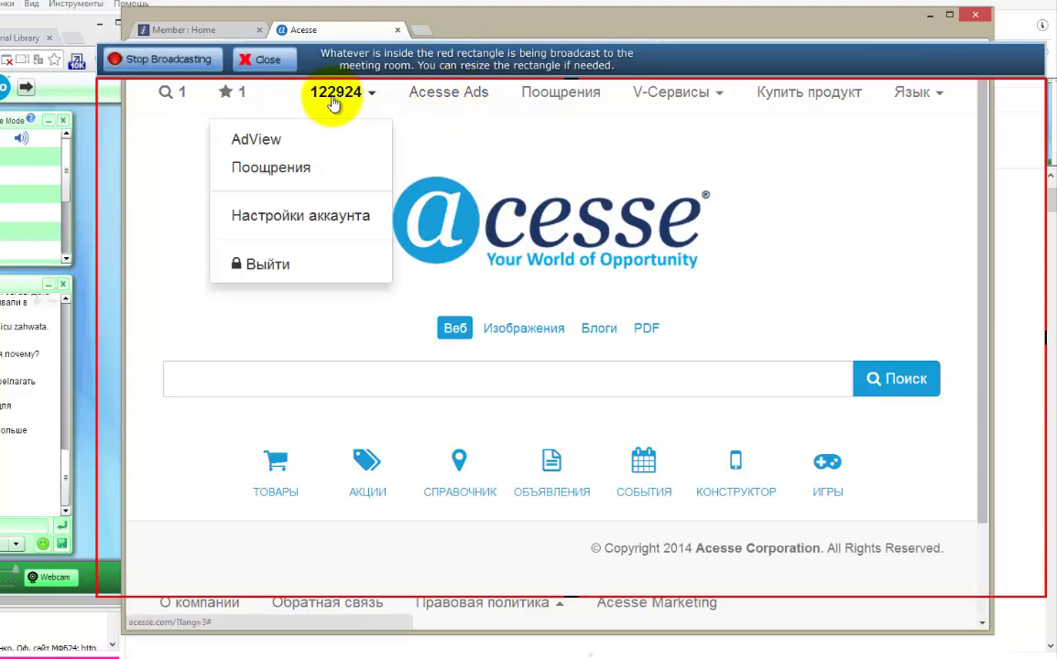
{"action": "left_click", "coordinate": [331, 94]}
{"action": "left_click", "coordinate": [331, 94]}
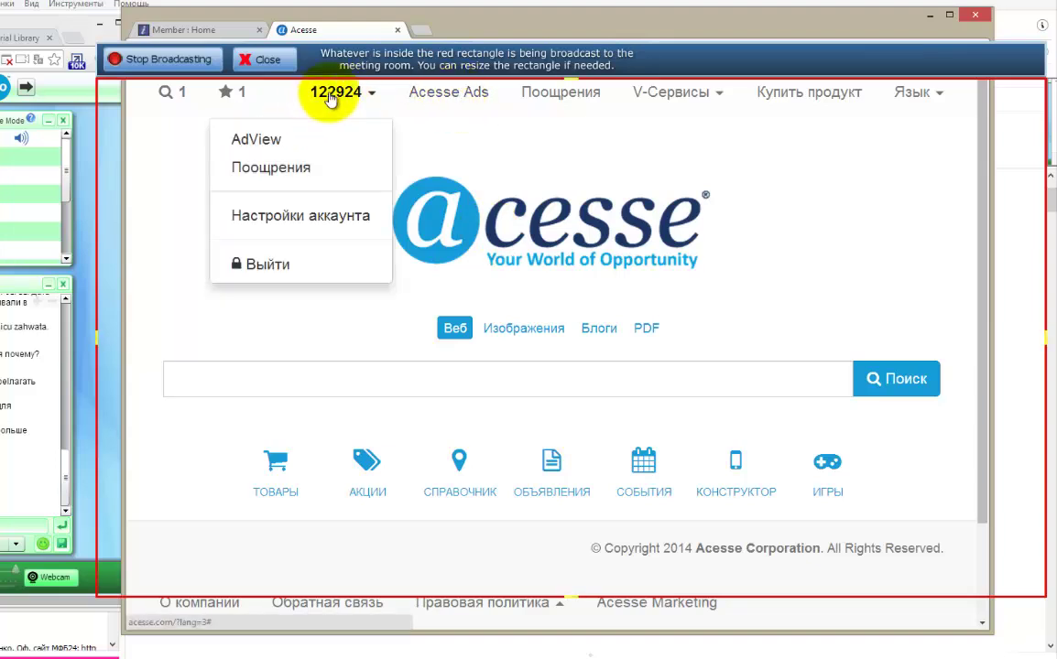
{"action": "left_click", "coordinate": [287, 219]}
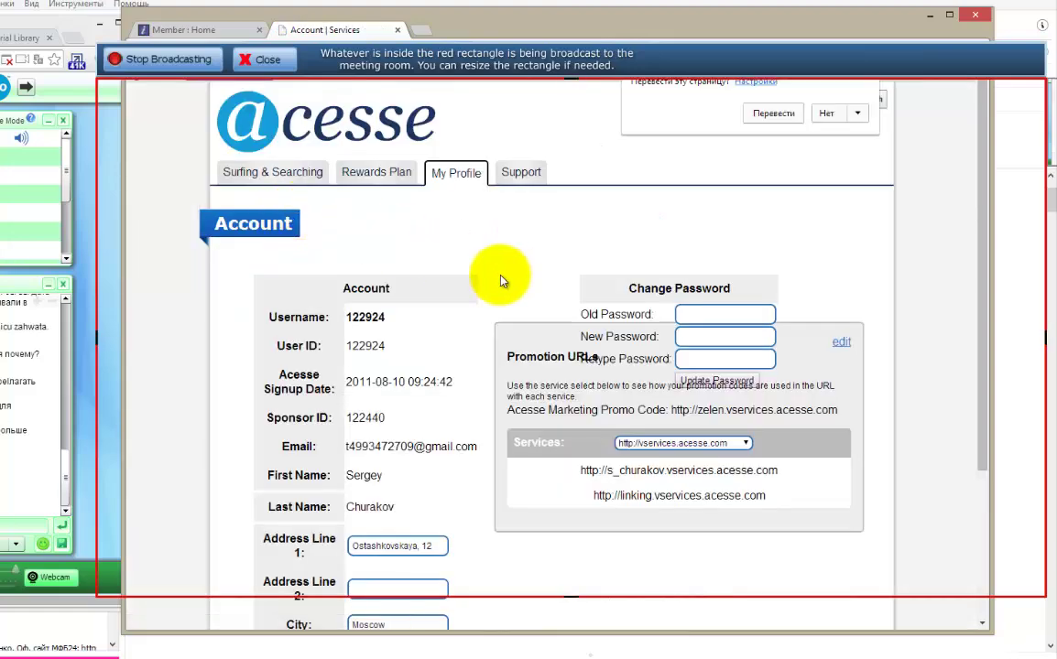
{"action": "scroll", "coordinate": [494, 277], "scroll_direction": "down", "scroll_amount": 1}
{"action": "scroll", "coordinate": [627, 309], "scroll_direction": "up", "scroll_amount": 1}
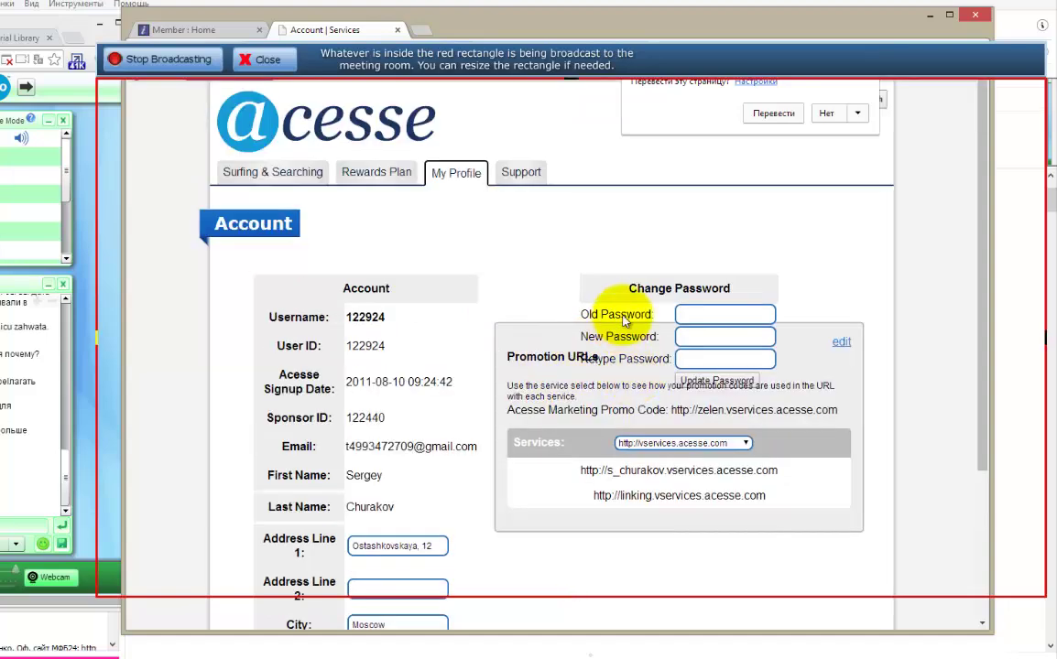
{"action": "mouse_move", "coordinate": [455, 174]}
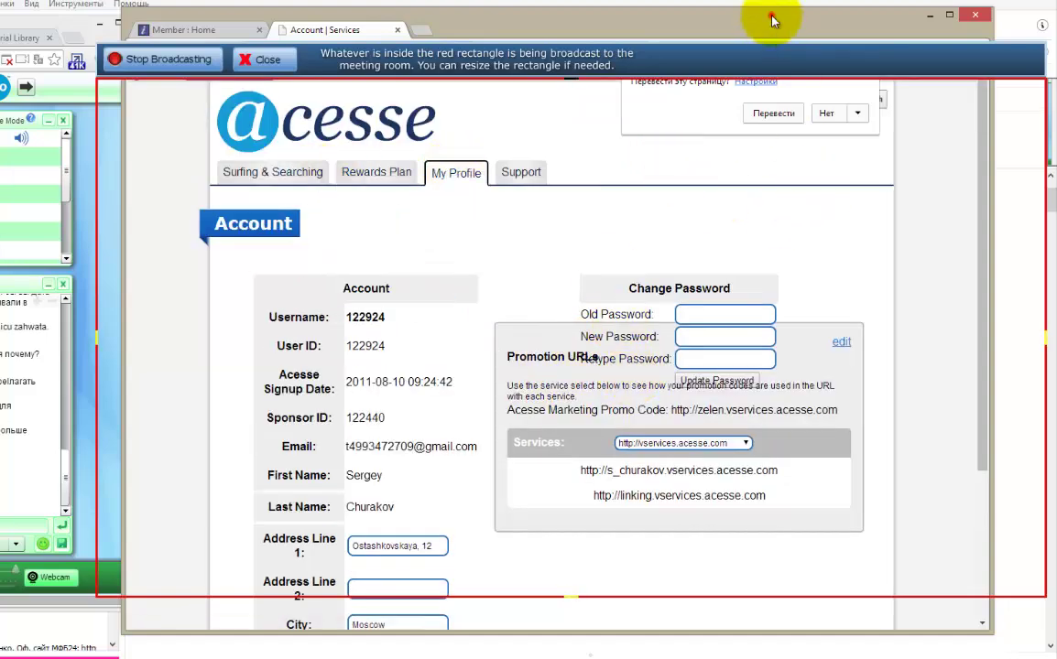
{"action": "double_click", "coordinate": [906, 20]}
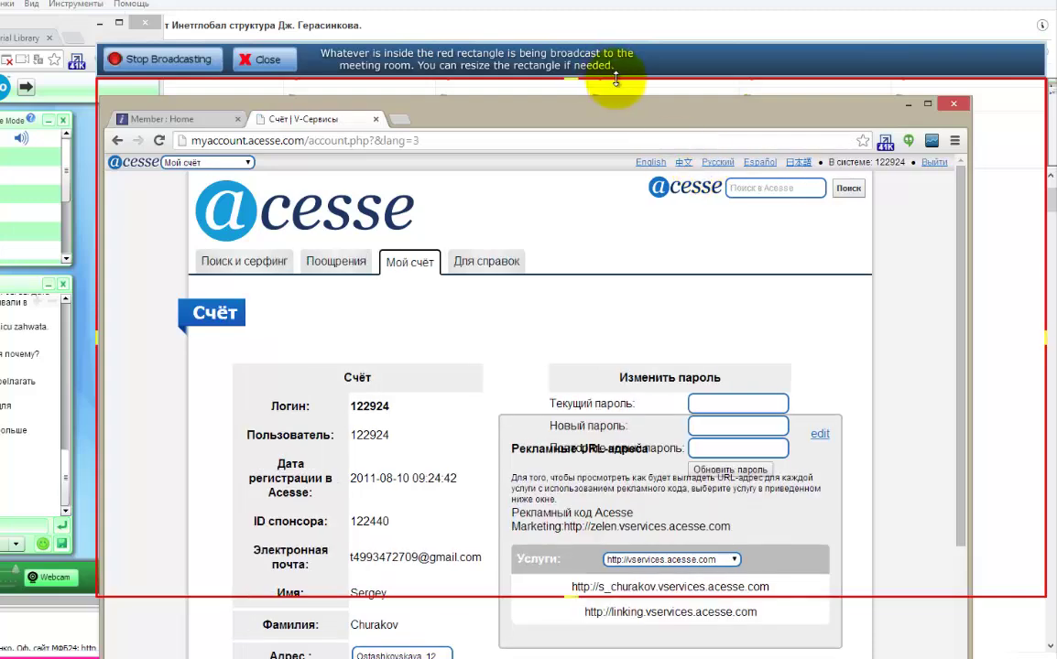
{"action": "left_click_drag", "start_coordinate": [709, 63], "coordinate": [687, 11]}
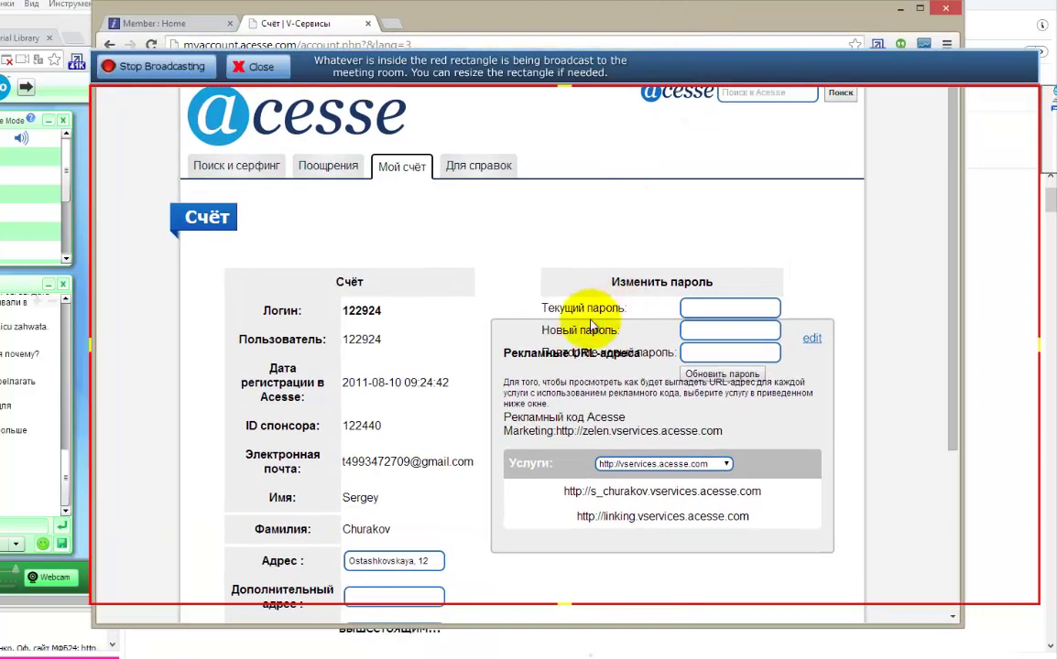
Step: Open Рекламные коды from Мой счёт and highlight the first existing promotion code
{"action": "mouse_move", "coordinate": [410, 179]}
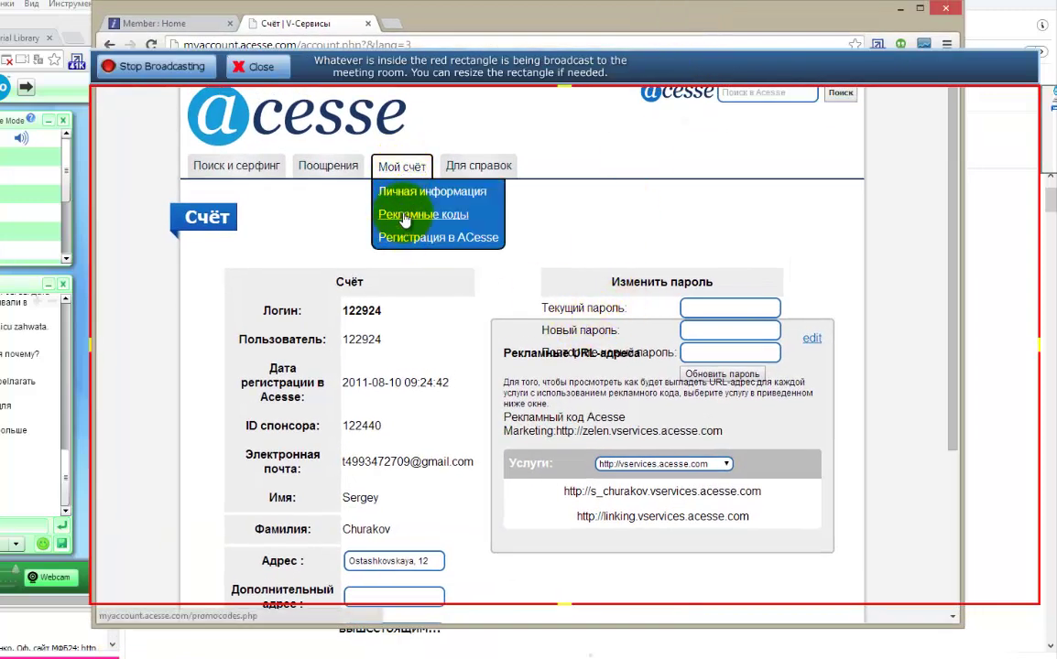
{"action": "left_click", "coordinate": [440, 215]}
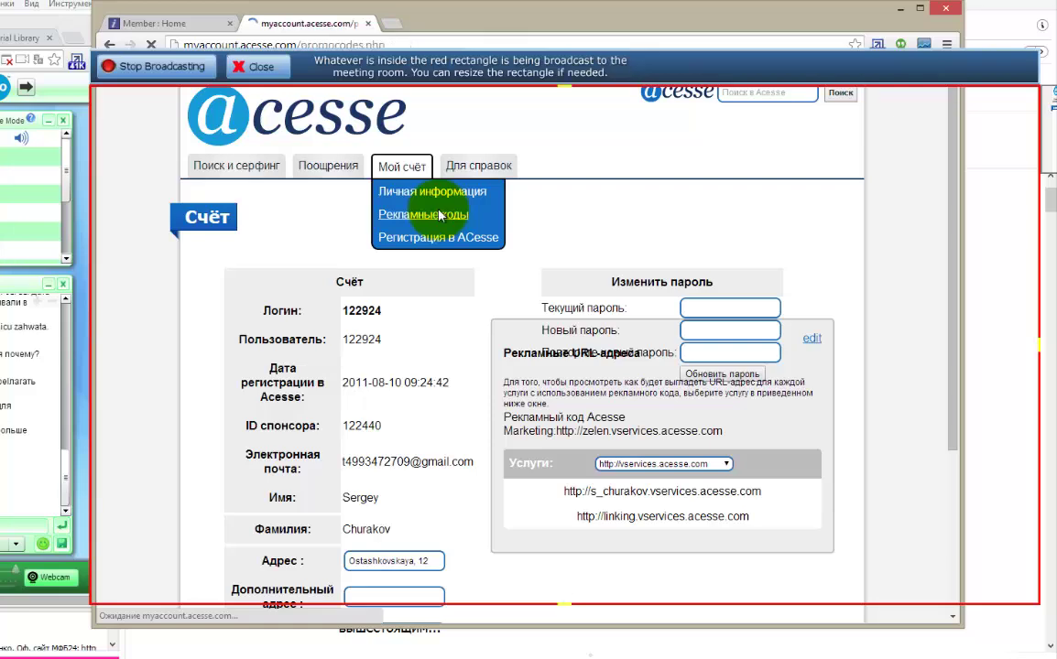
{"action": "scroll", "coordinate": [527, 229], "scroll_direction": "down", "scroll_amount": 2}
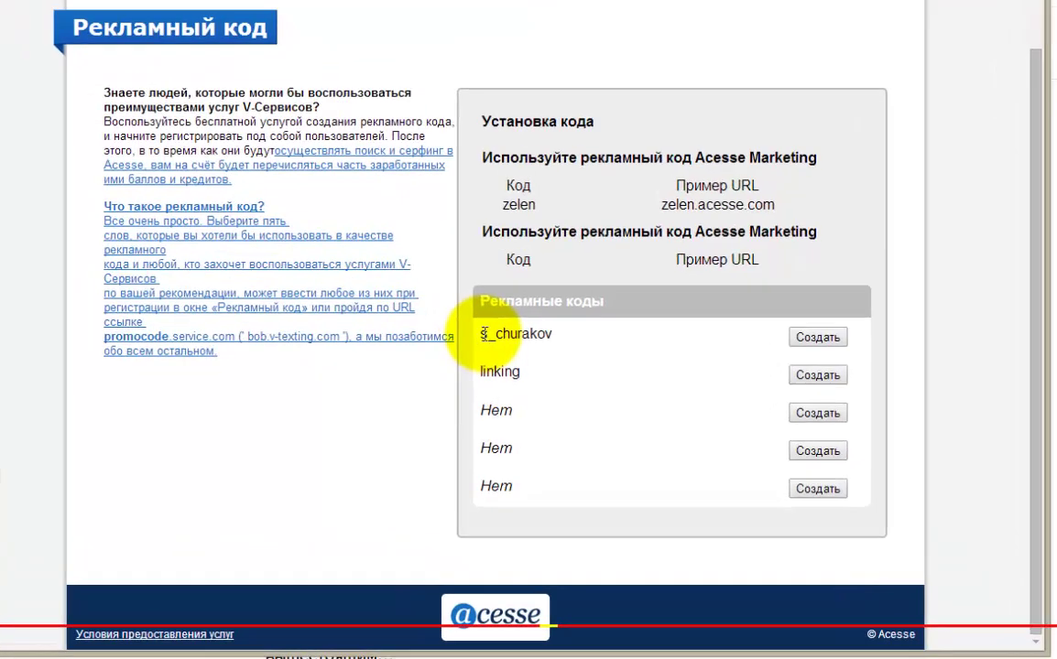
{"action": "left_click_drag", "start_coordinate": [512, 370], "coordinate": [562, 370]}
{"action": "left_click_drag", "start_coordinate": [542, 329], "coordinate": [563, 337]}
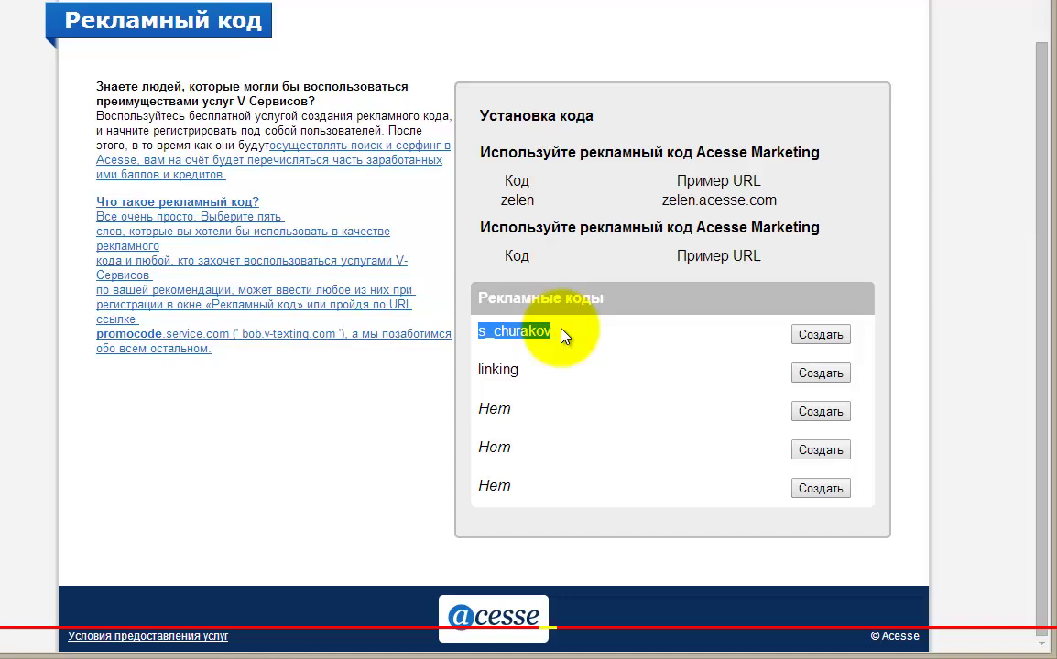
{"action": "left_click", "coordinate": [563, 337]}
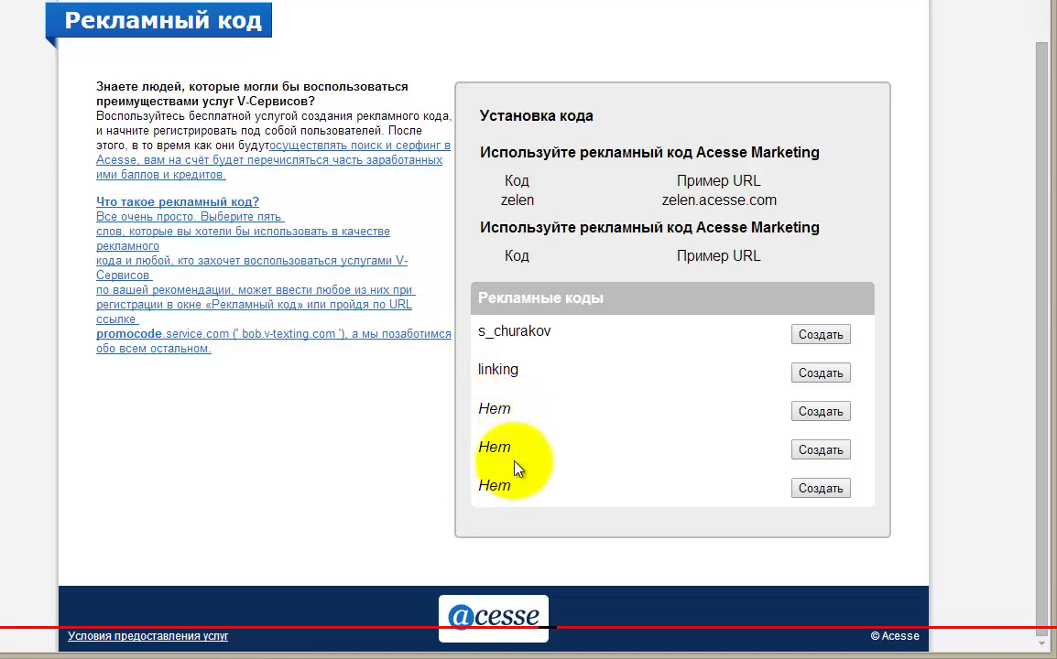
Step: Try registering 'yandex' as a new promotion code in the third row
{"action": "left_click", "coordinate": [821, 411]}
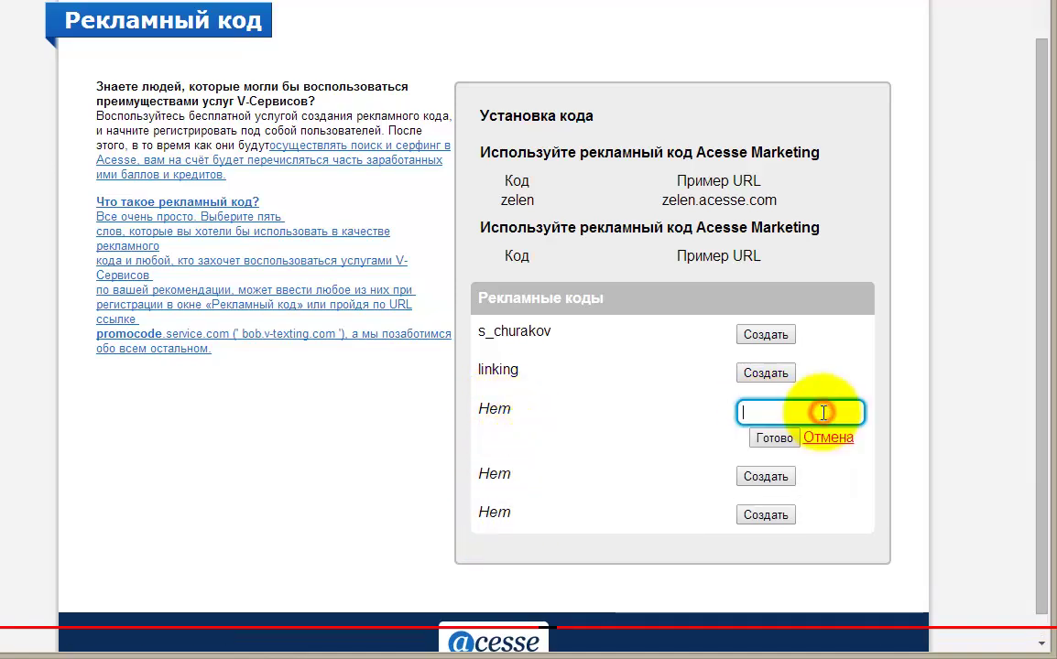
{"action": "left_click", "coordinate": [776, 438]}
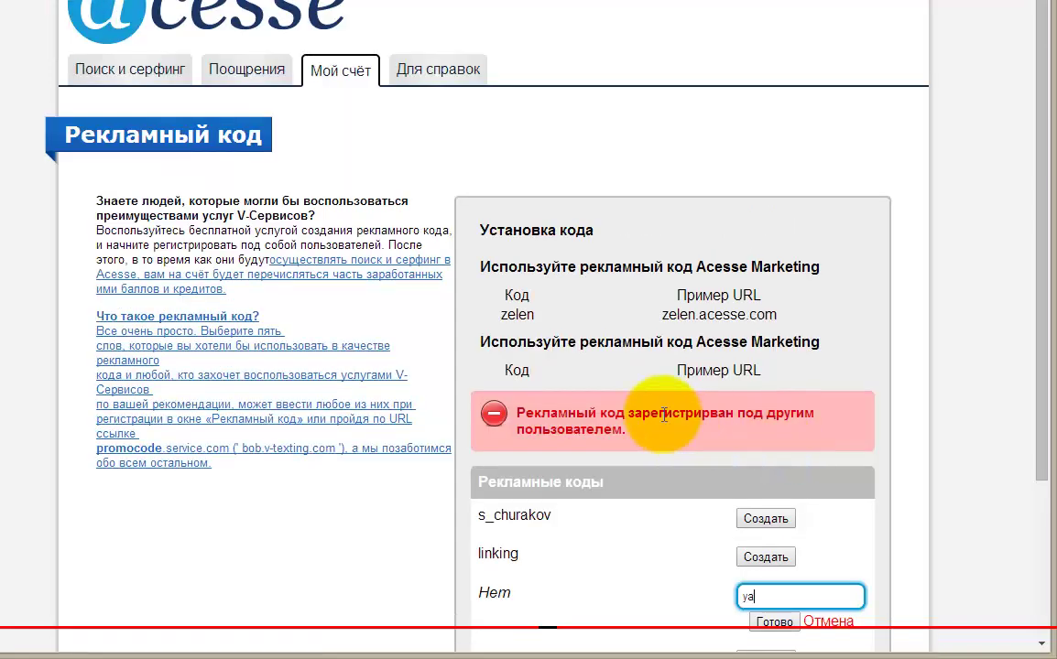
{"action": "scroll", "coordinate": [729, 399], "scroll_direction": "down", "scroll_amount": 2}
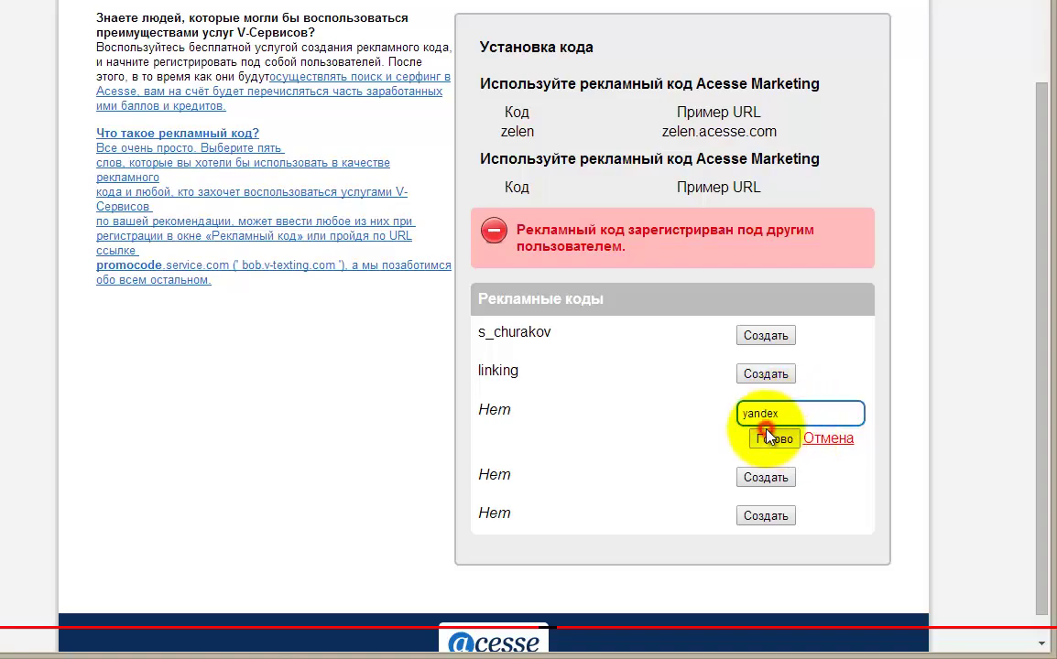
{"action": "left_click", "coordinate": [770, 440]}
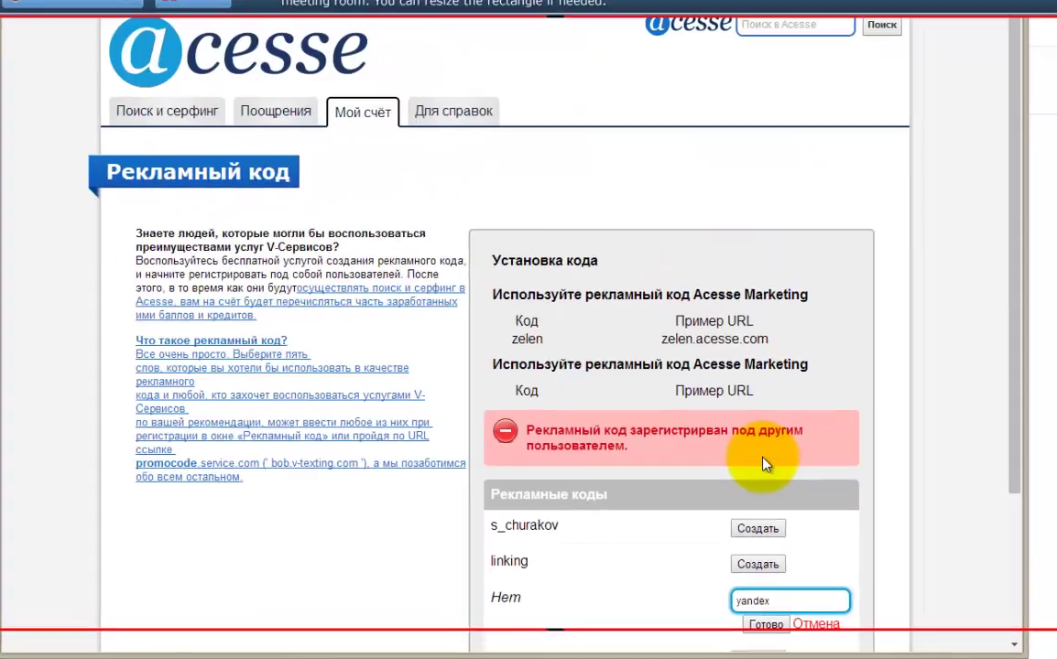
{"action": "scroll", "coordinate": [742, 479], "scroll_direction": "down", "scroll_amount": 2}
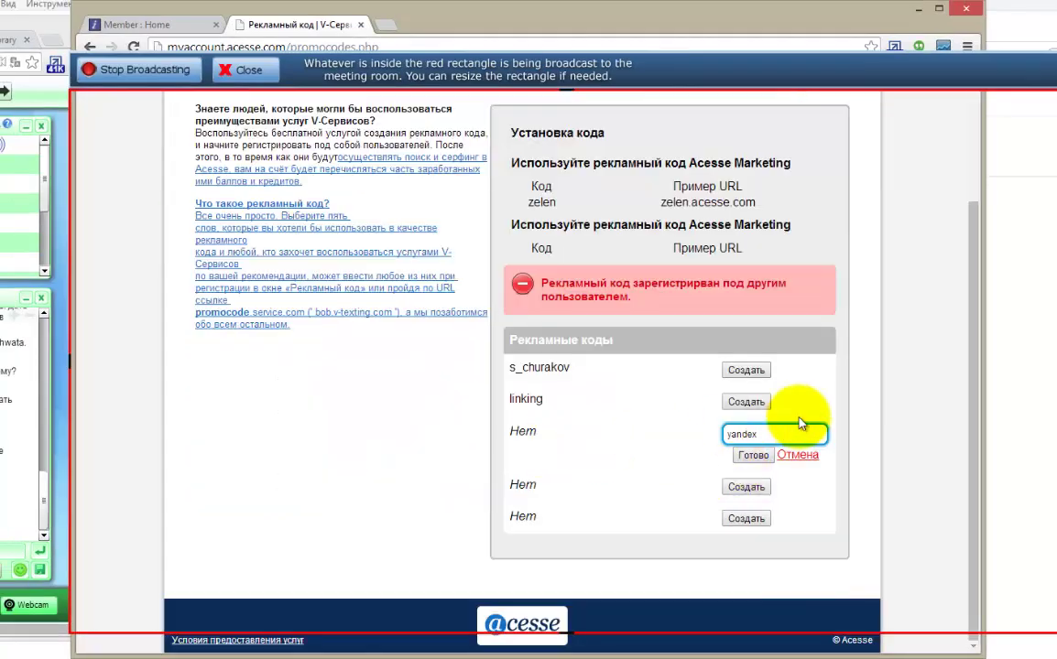
Step: Clear the rejected code, submit 'wiseru' instead, then start a fourth-row code entry
{"action": "double_click", "coordinate": [766, 435]}
{"action": "key", "text": "BackSpace"}
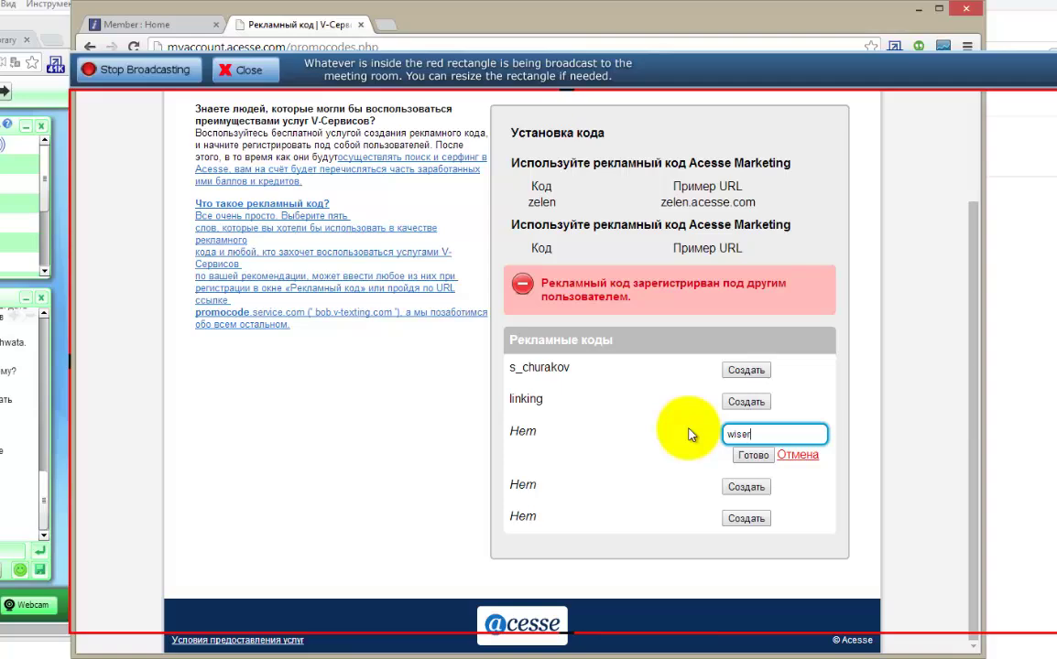
{"action": "left_click", "coordinate": [749, 458]}
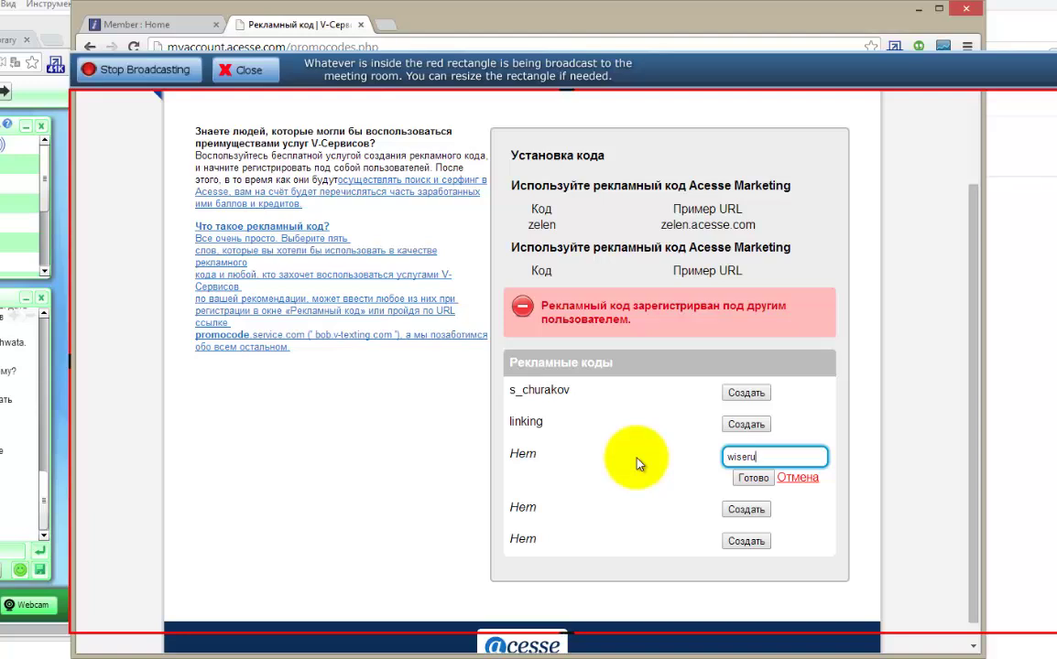
{"action": "left_click", "coordinate": [746, 509]}
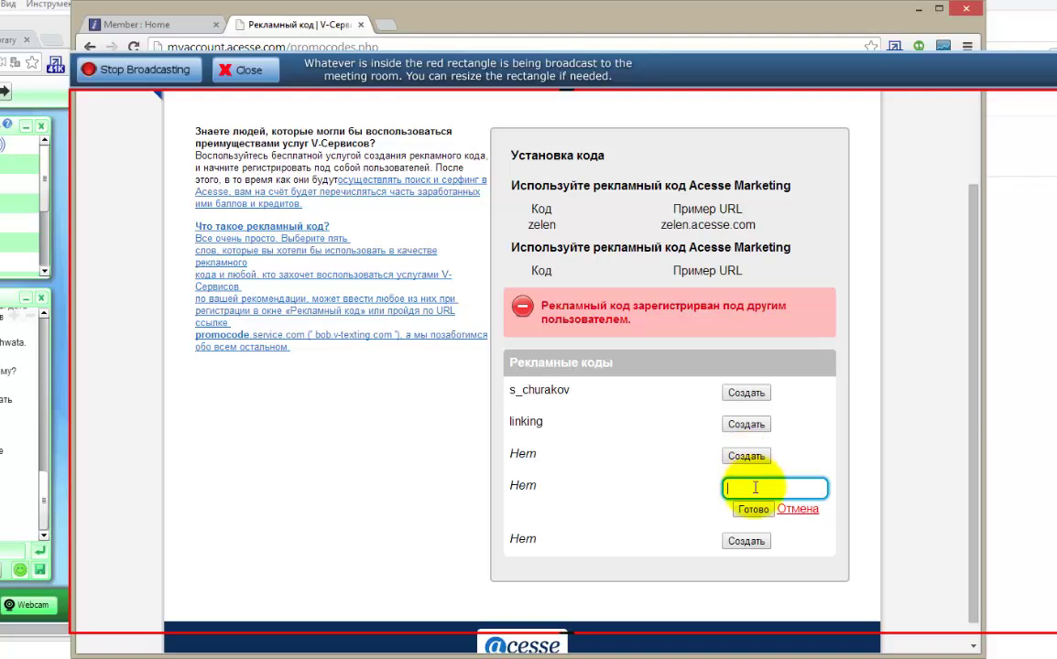
Step: Cancel the open code entry, then highlight the first promo code and sample URL zelen.acesse.com
{"action": "left_click", "coordinate": [795, 509]}
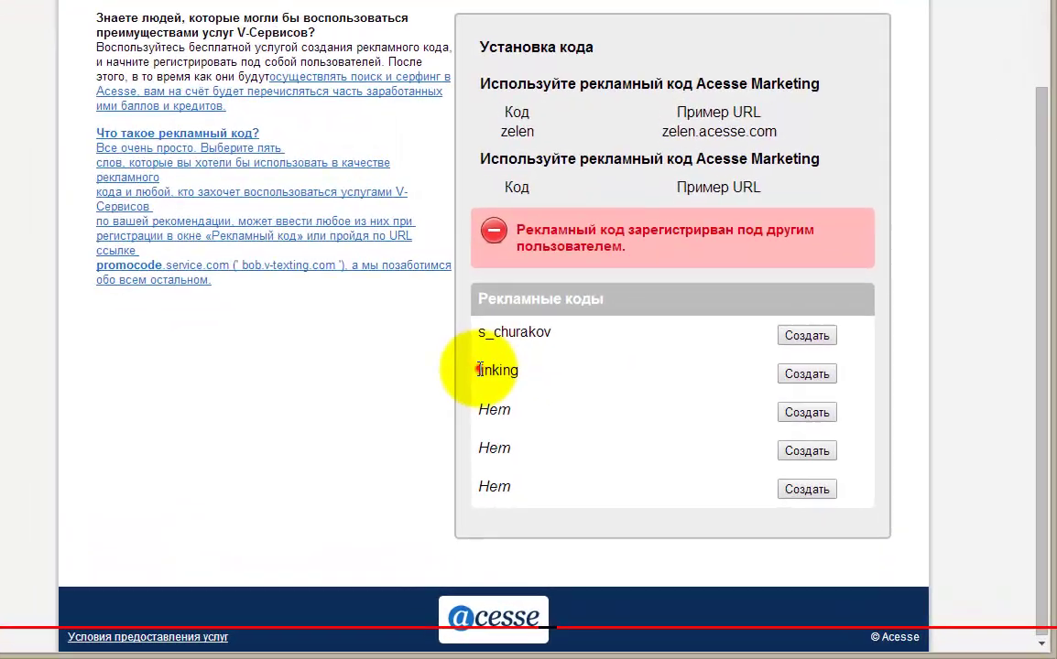
{"action": "double_click", "coordinate": [517, 421]}
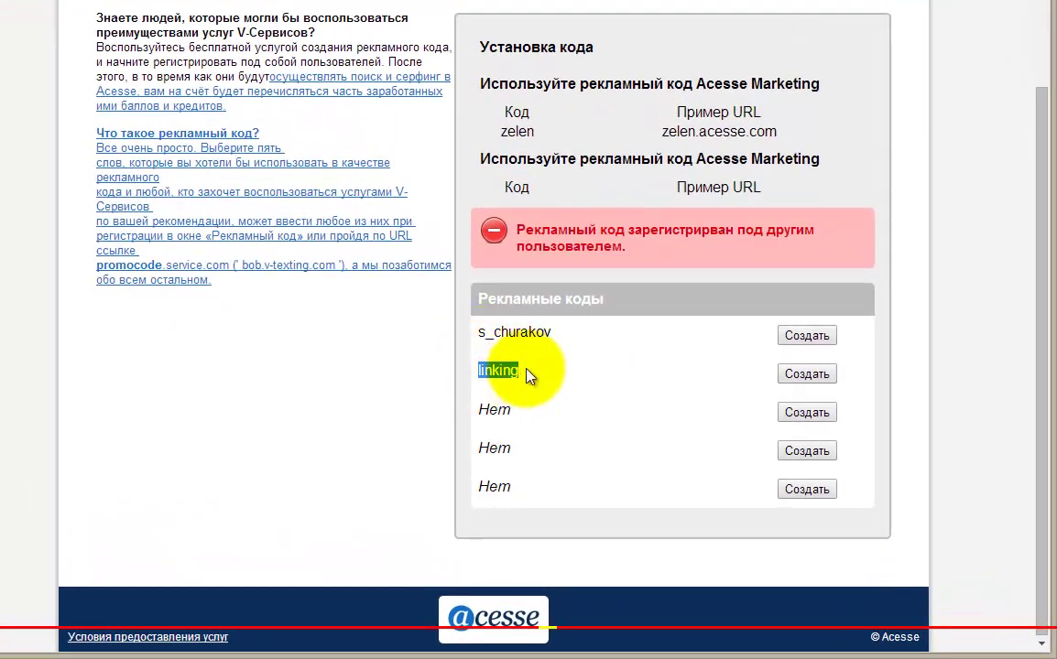
{"action": "left_click_drag", "start_coordinate": [485, 333], "coordinate": [577, 343]}
{"action": "left_click", "coordinate": [577, 344]}
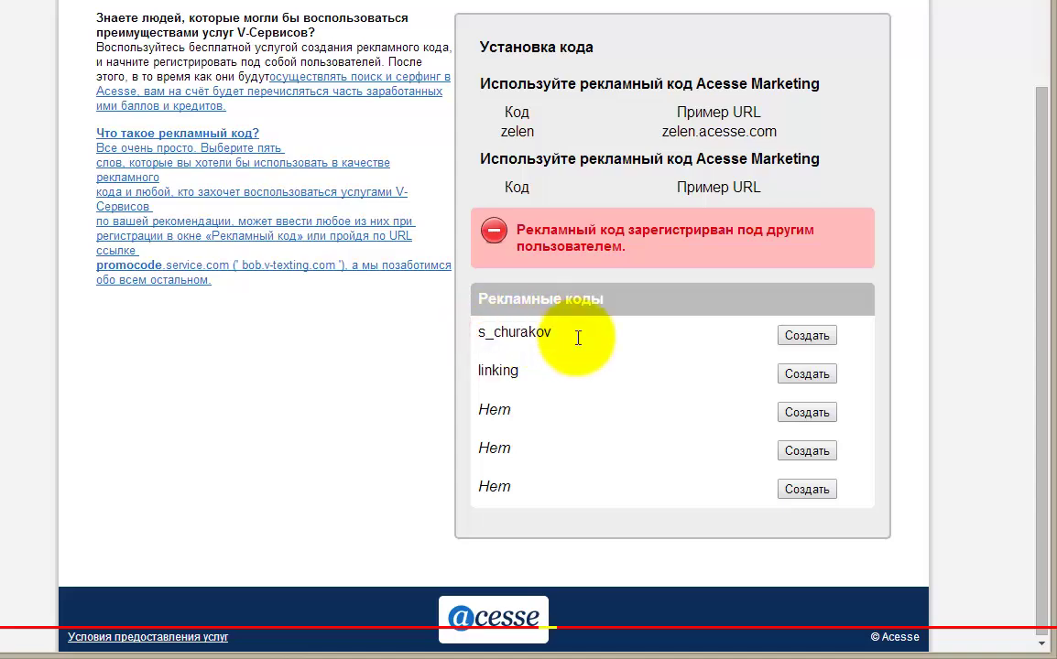
{"action": "scroll", "coordinate": [625, 448], "scroll_direction": "up", "scroll_amount": 1}
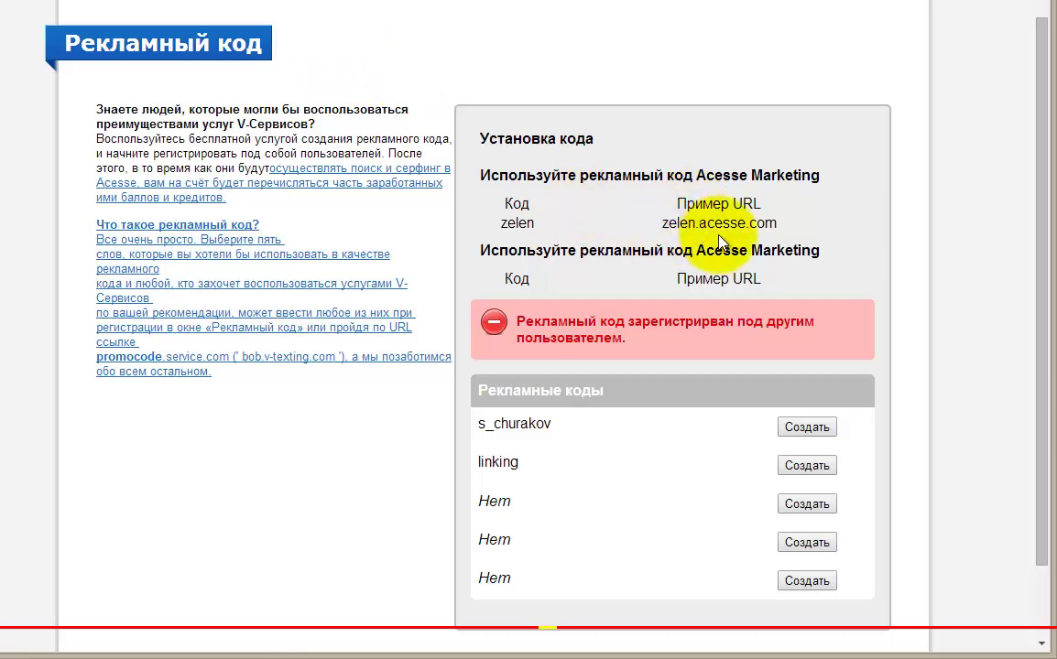
{"action": "left_click_drag", "start_coordinate": [658, 224], "coordinate": [777, 223]}
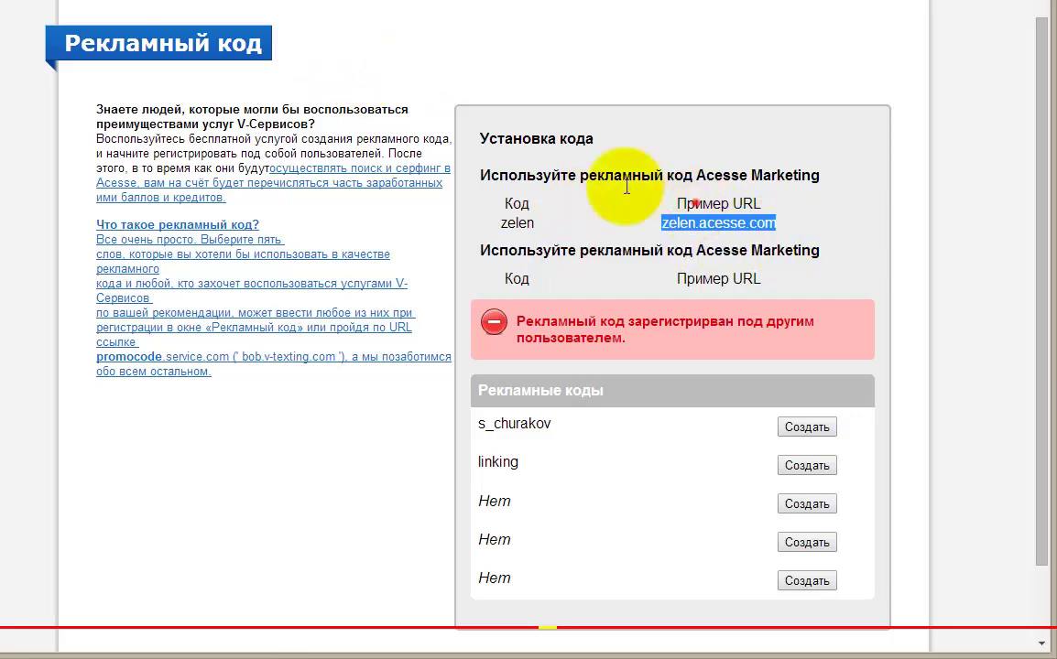
{"action": "left_click", "coordinate": [625, 188]}
{"action": "mouse_move", "coordinate": [358, 17]}
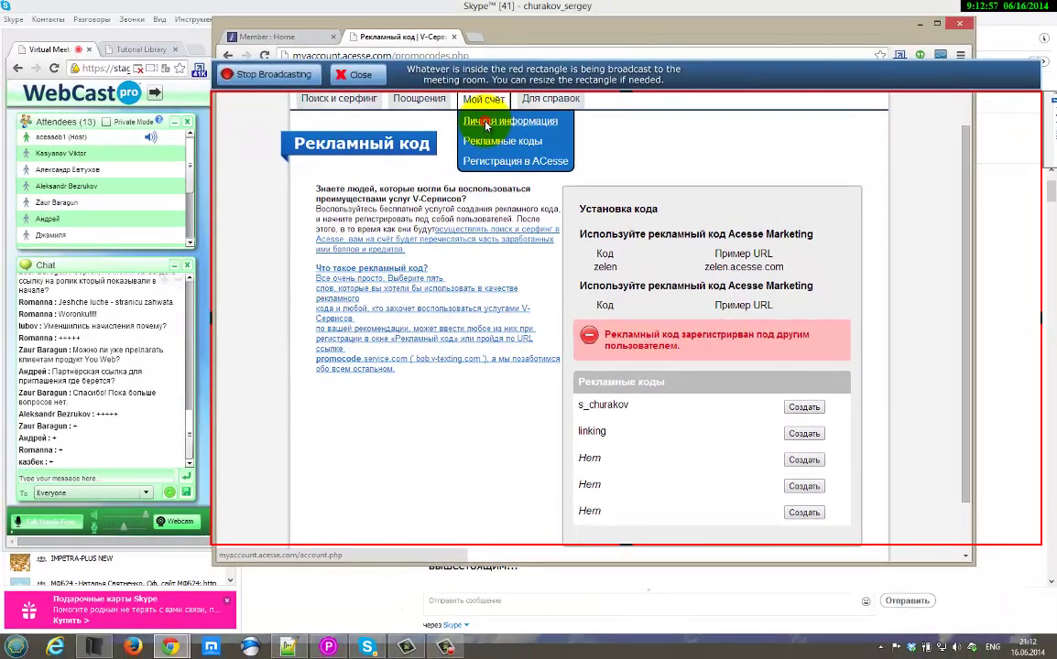
{"action": "left_click", "coordinate": [485, 125]}
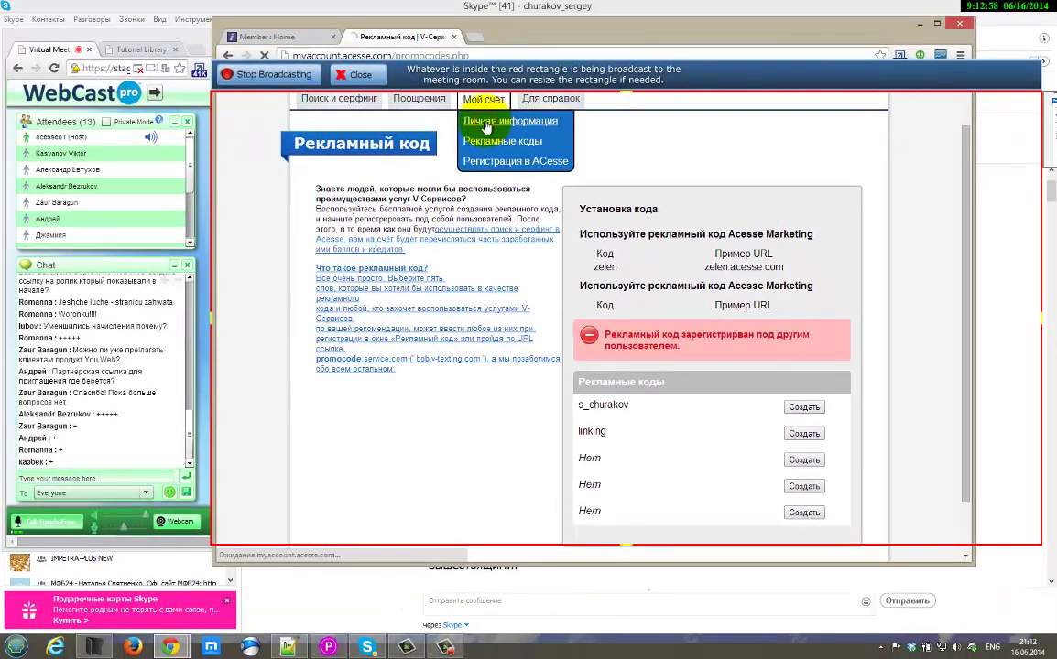
{"action": "scroll", "coordinate": [600, 298], "scroll_direction": "down", "scroll_amount": 1}
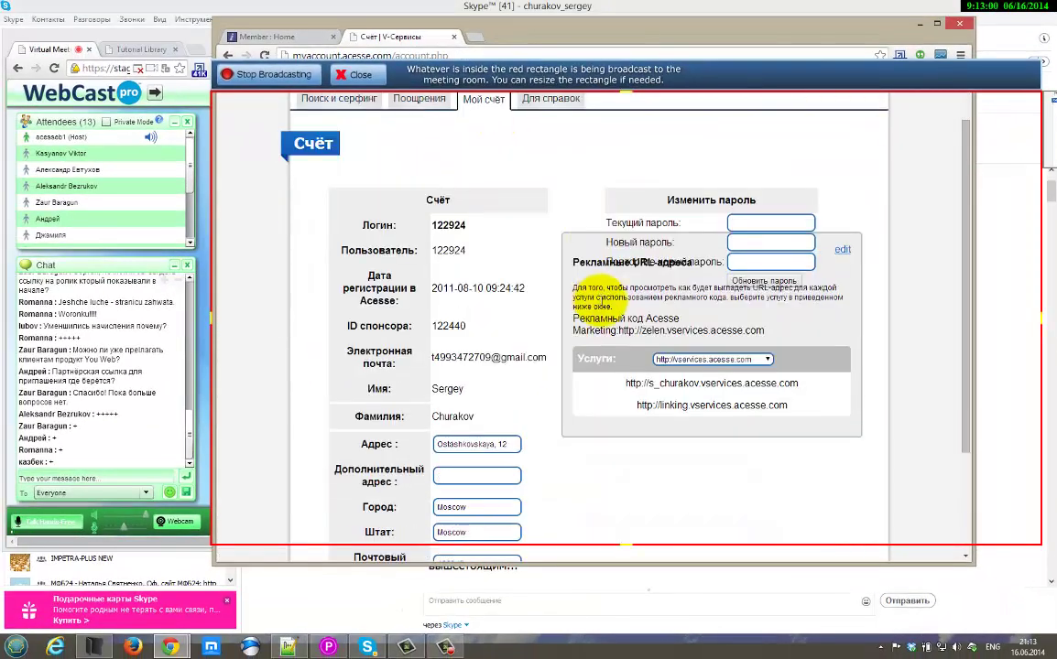
{"action": "left_click", "coordinate": [764, 360]}
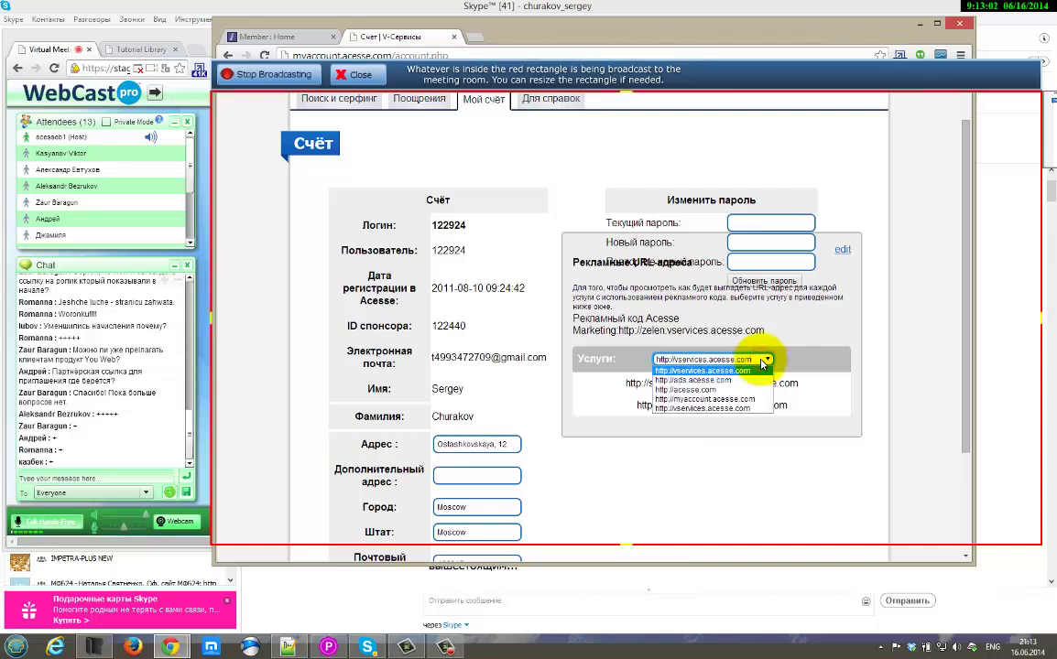
{"action": "left_click", "coordinate": [669, 392]}
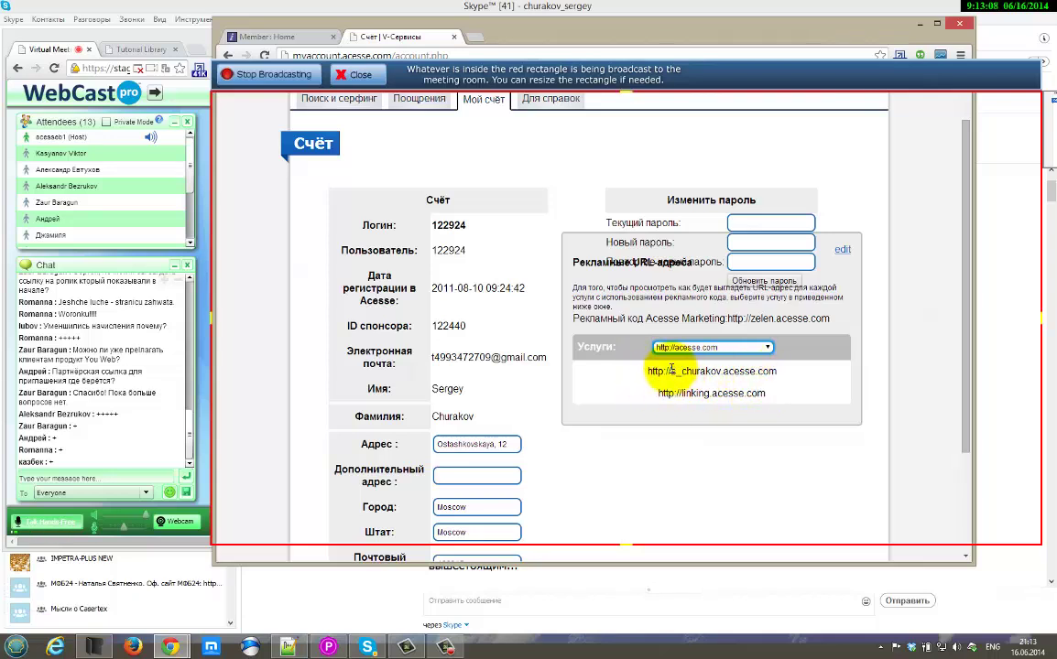
{"action": "left_click_drag", "start_coordinate": [670, 371], "coordinate": [723, 370]}
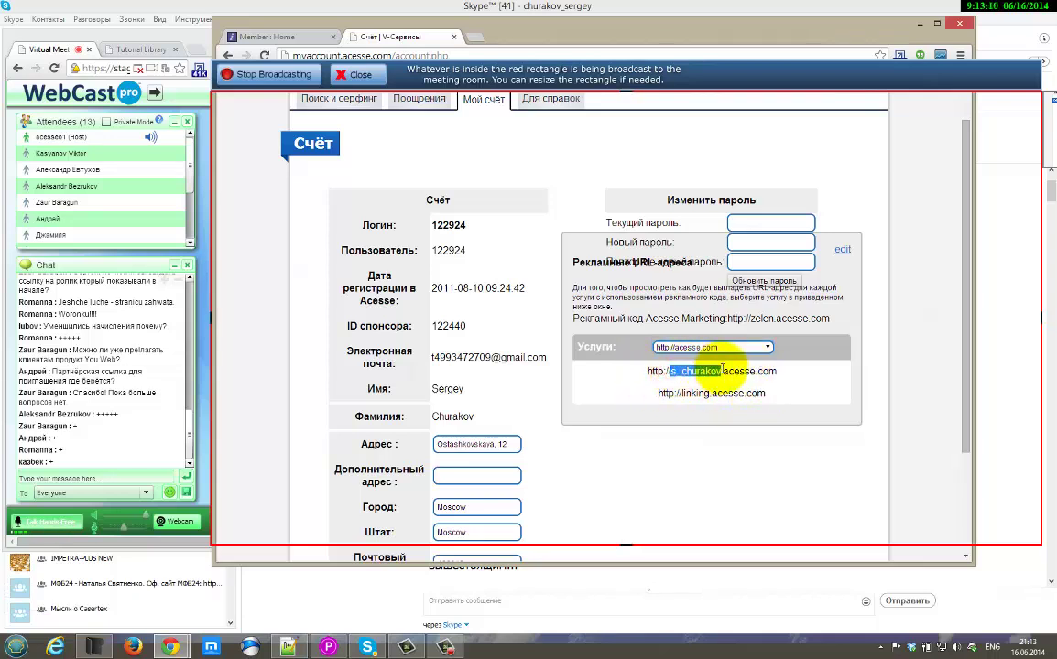
{"action": "left_click", "coordinate": [722, 370]}
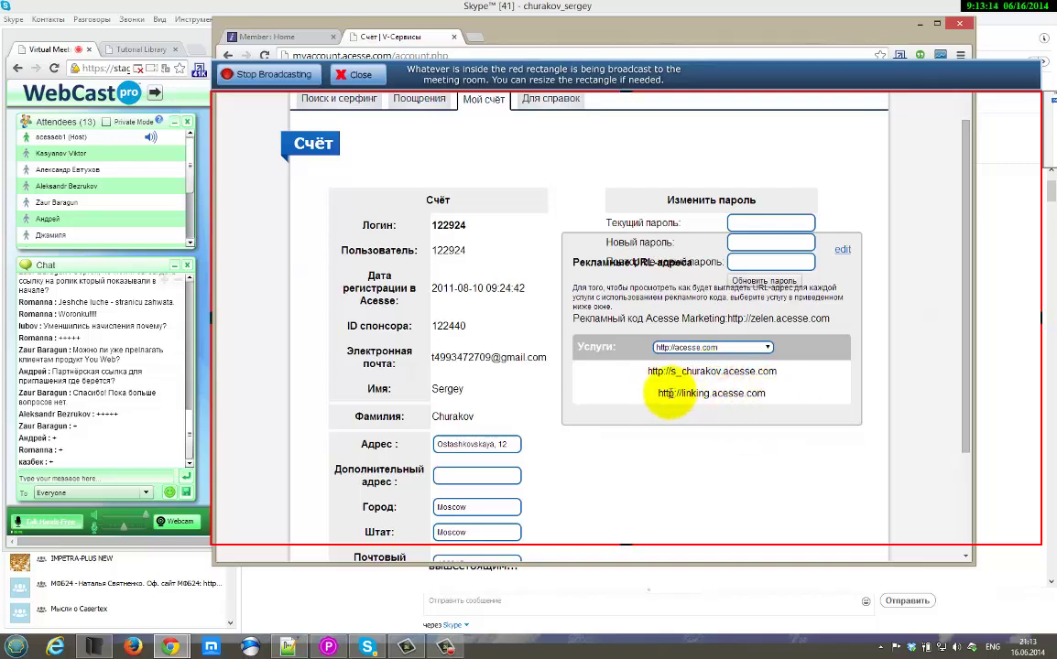
{"action": "left_click_drag", "start_coordinate": [659, 393], "coordinate": [776, 393]}
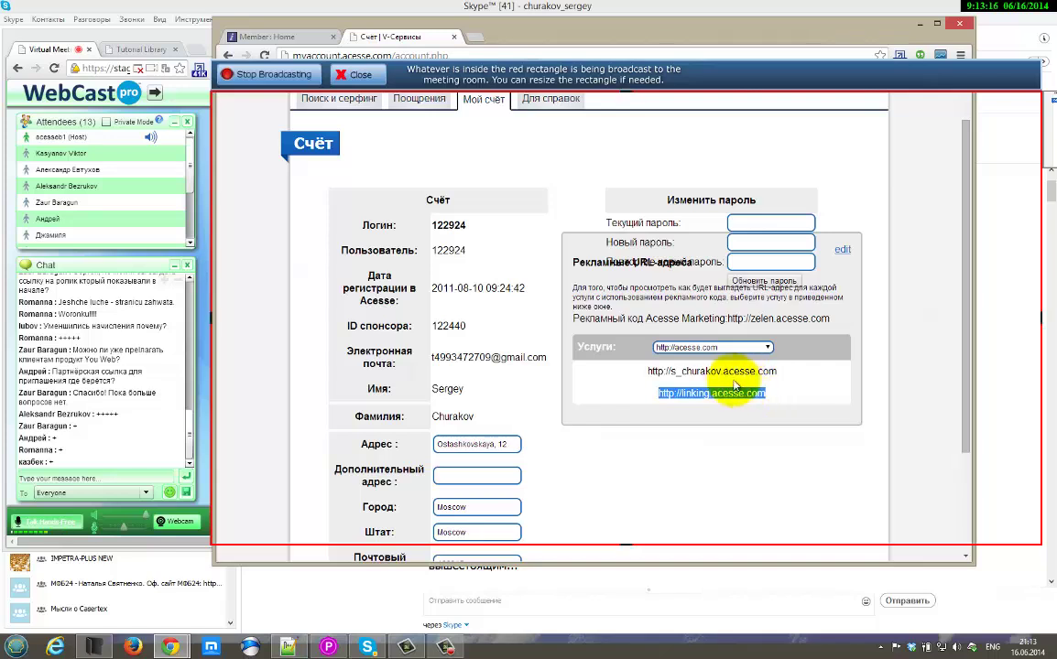
{"action": "left_click_drag", "start_coordinate": [647, 370], "coordinate": [788, 375]}
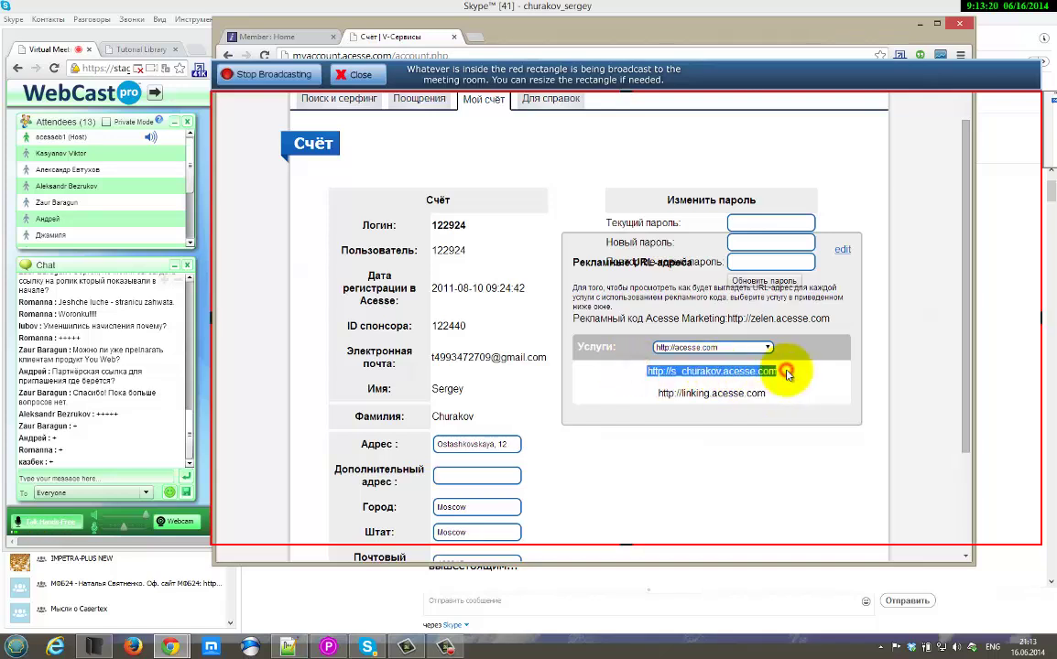
{"action": "left_click", "coordinate": [787, 375]}
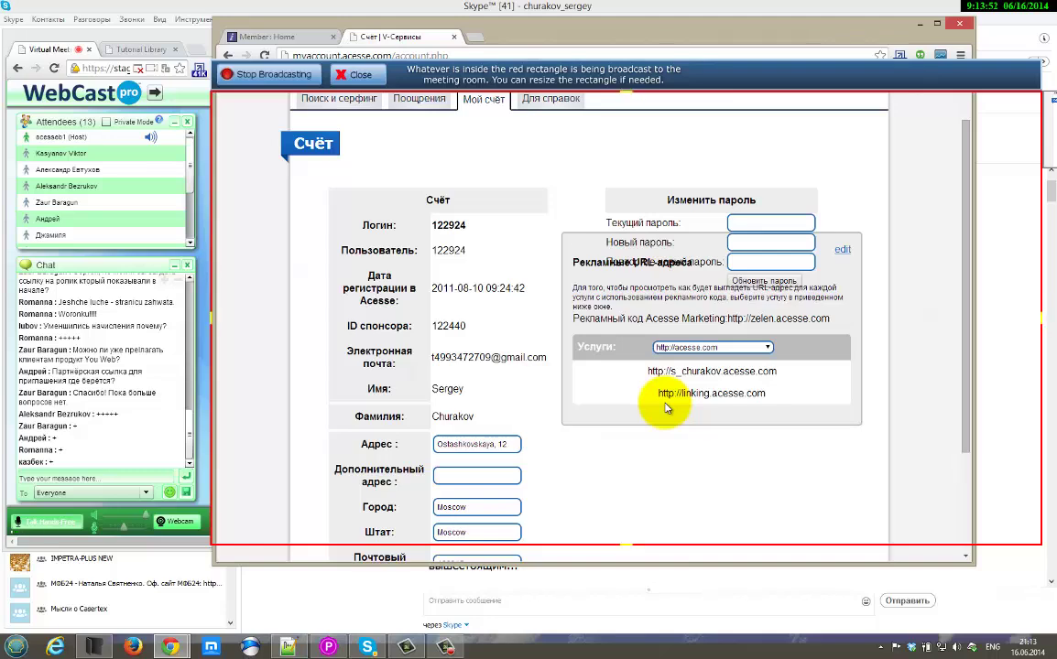
Step: Scroll through the Счёт account page, then bring the WebCast Pro meeting window forward
{"action": "scroll", "coordinate": [666, 409], "scroll_direction": "up", "scroll_amount": 1}
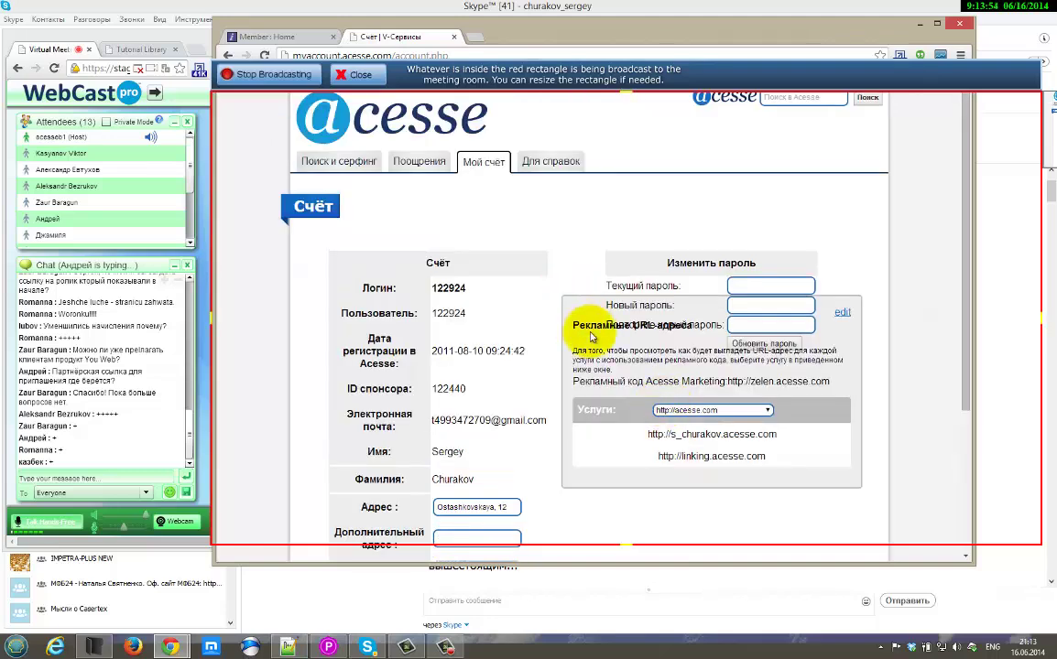
{"action": "scroll", "coordinate": [573, 380], "scroll_direction": "down", "scroll_amount": 1}
{"action": "scroll", "coordinate": [549, 302], "scroll_direction": "up", "scroll_amount": 1}
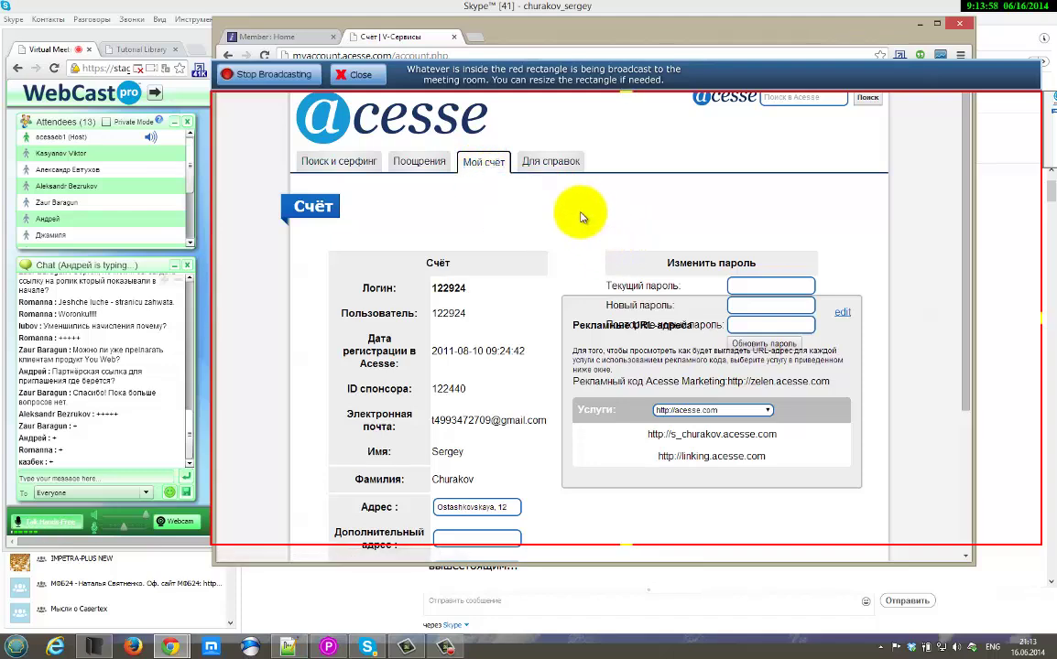
{"action": "scroll", "coordinate": [540, 394], "scroll_direction": "down", "scroll_amount": 2}
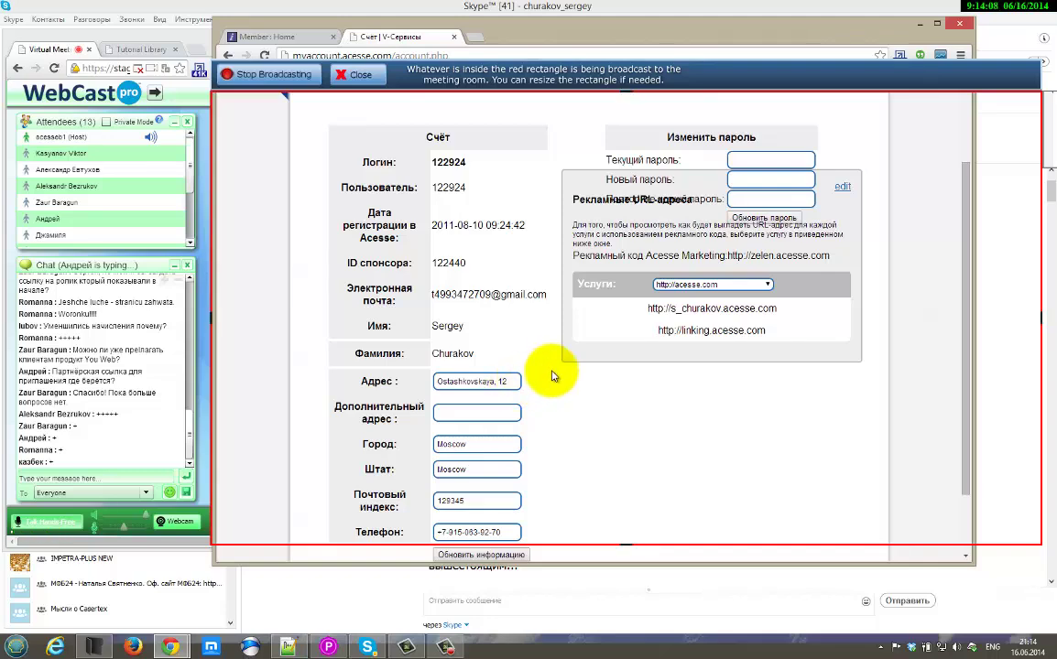
{"action": "scroll", "coordinate": [552, 376], "scroll_direction": "down", "scroll_amount": 1}
{"action": "scroll", "coordinate": [552, 376], "scroll_direction": "up", "scroll_amount": 3}
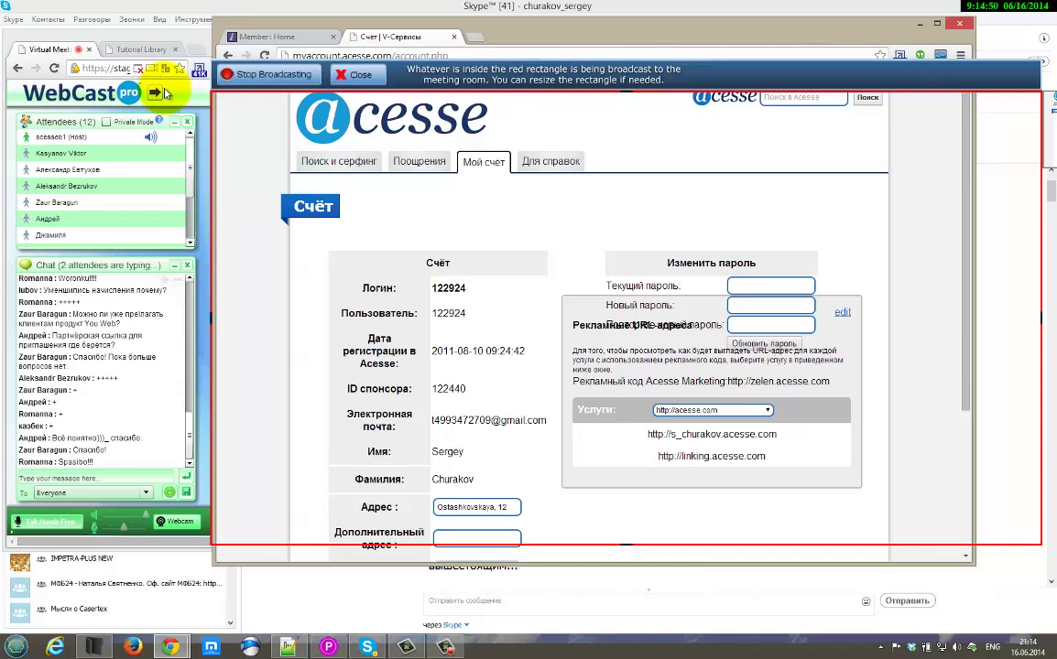
{"action": "left_click", "coordinate": [185, 37]}
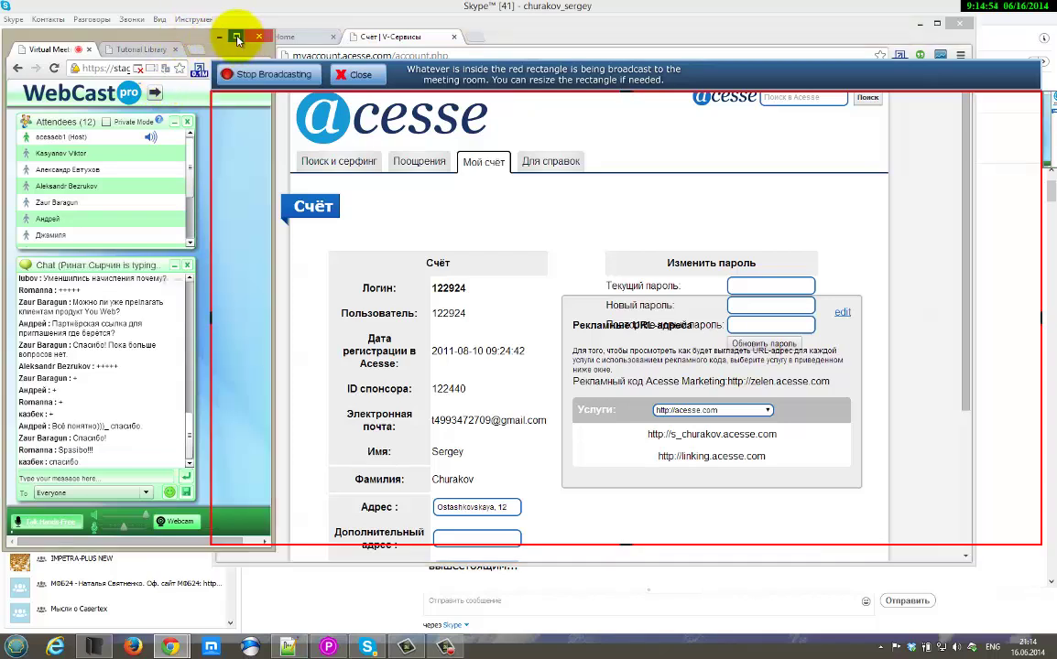
Step: Stop broadcasting the desktop, maximize the meeting room, and end the meeting from Meeting Tools
{"action": "left_click", "coordinate": [354, 75]}
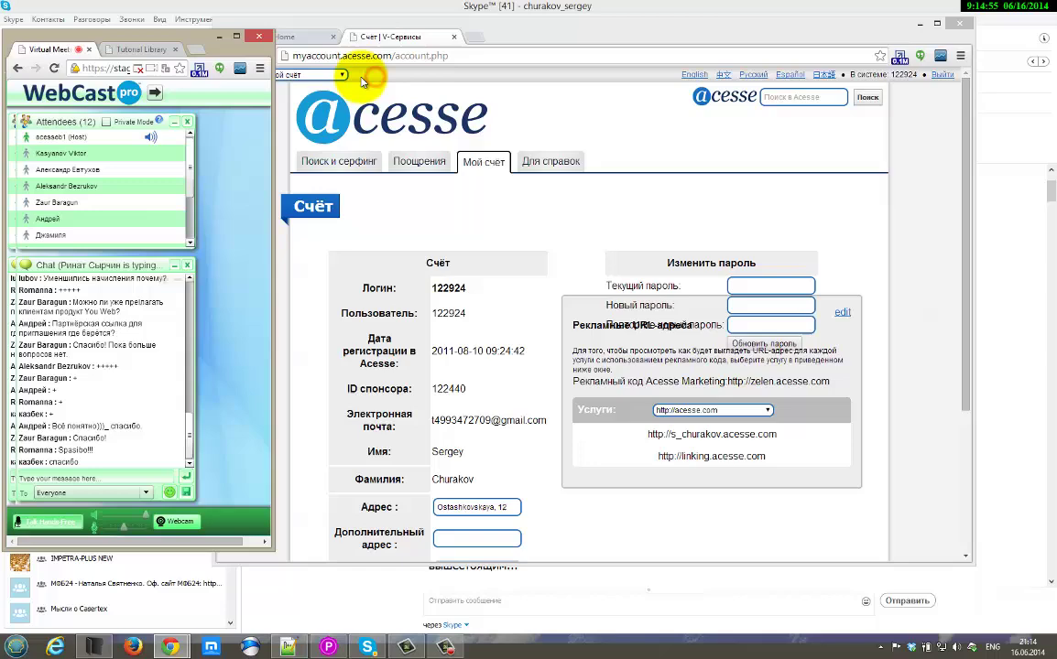
{"action": "left_click", "coordinate": [237, 38]}
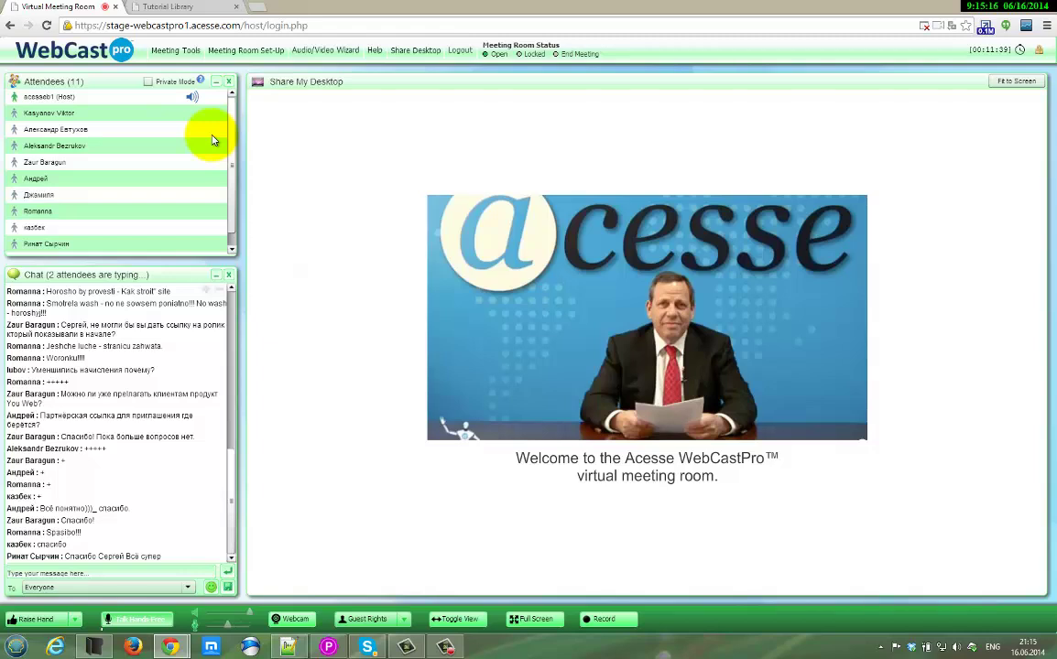
{"action": "left_click", "coordinate": [169, 52]}
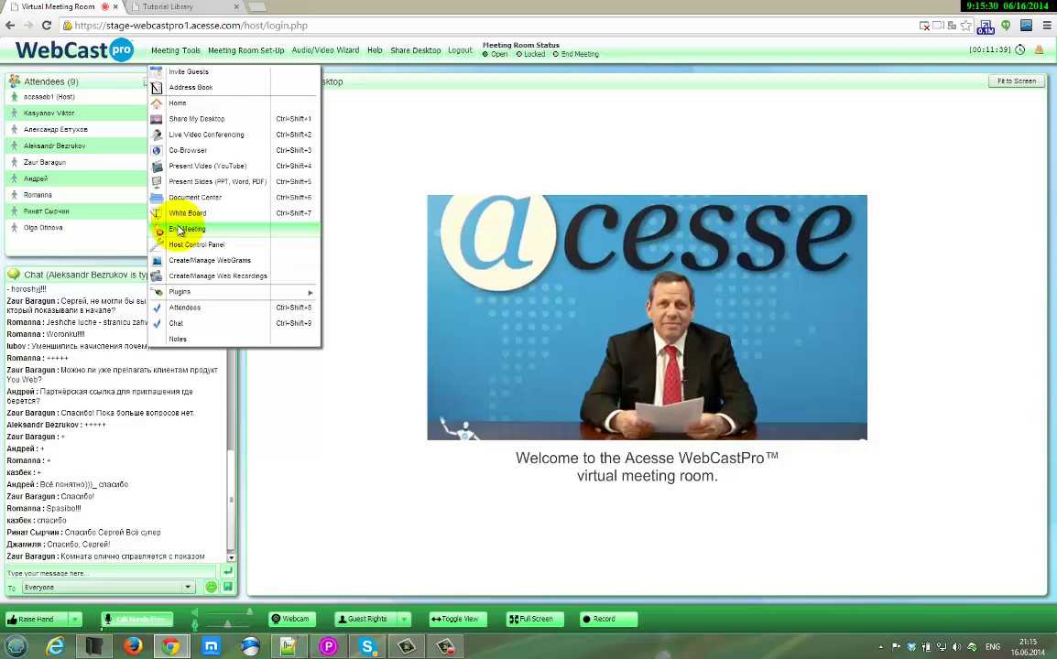
{"action": "left_click", "coordinate": [180, 231]}
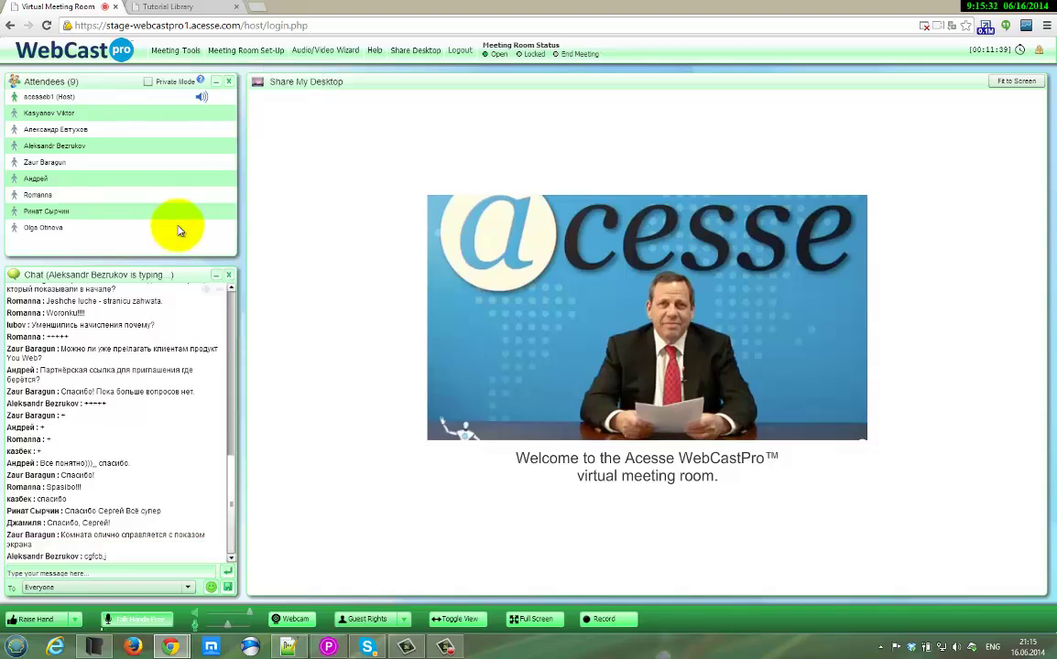